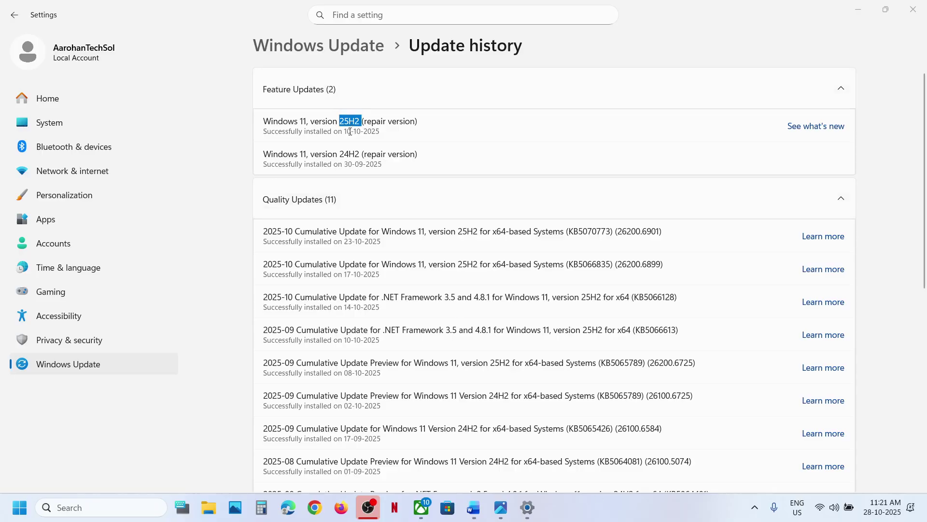
# Step: Highlight error code 0x80246019 in the notes, then return to the main Windows Update page
pyautogui.click(473, 507)
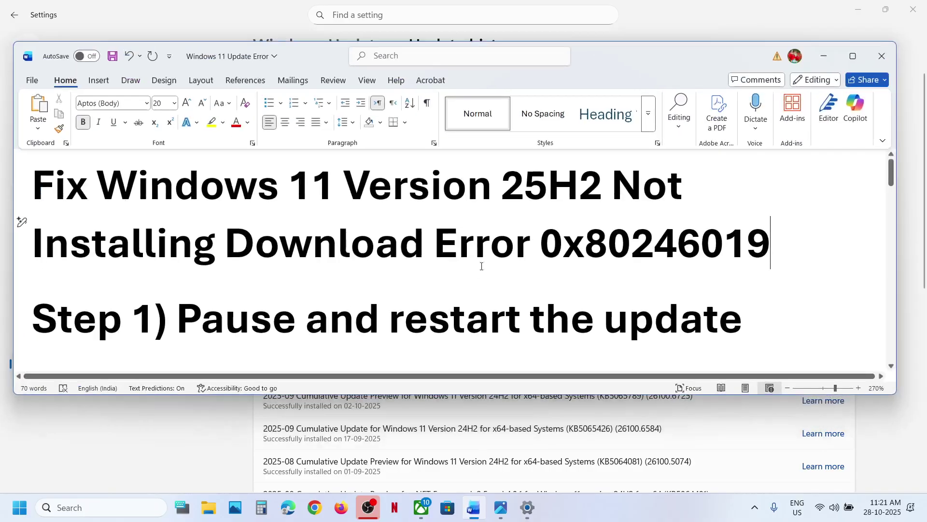
pyautogui.moveTo(551, 242); pyautogui.dragTo(818, 244)
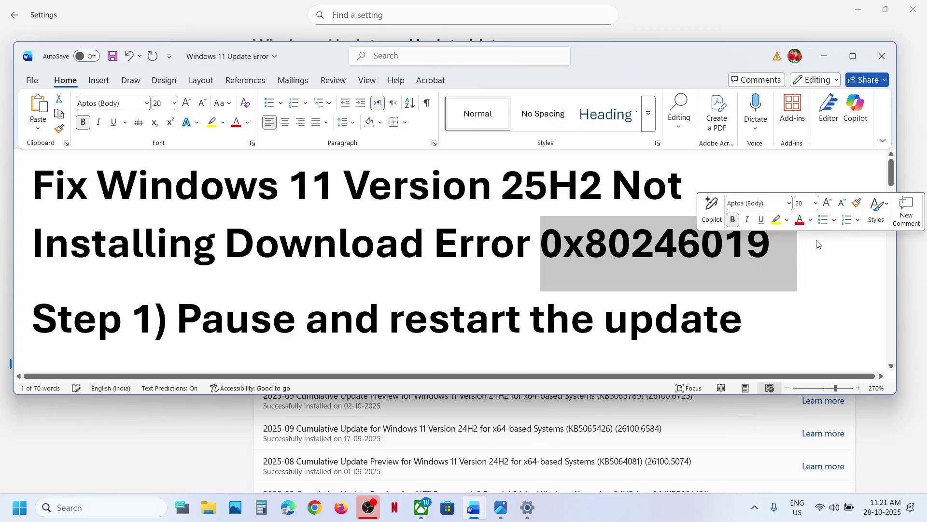
pyautogui.click(399, 316)
pyautogui.click(174, 447)
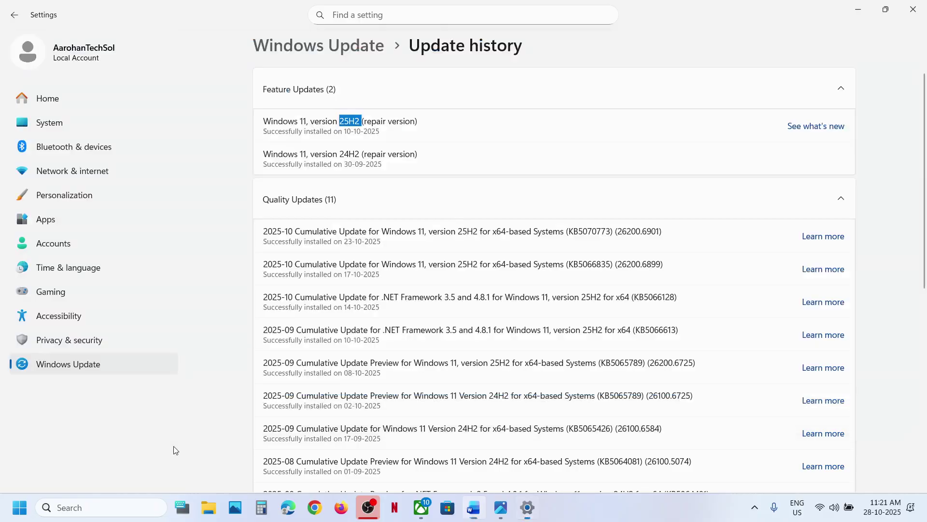
pyautogui.click(89, 366)
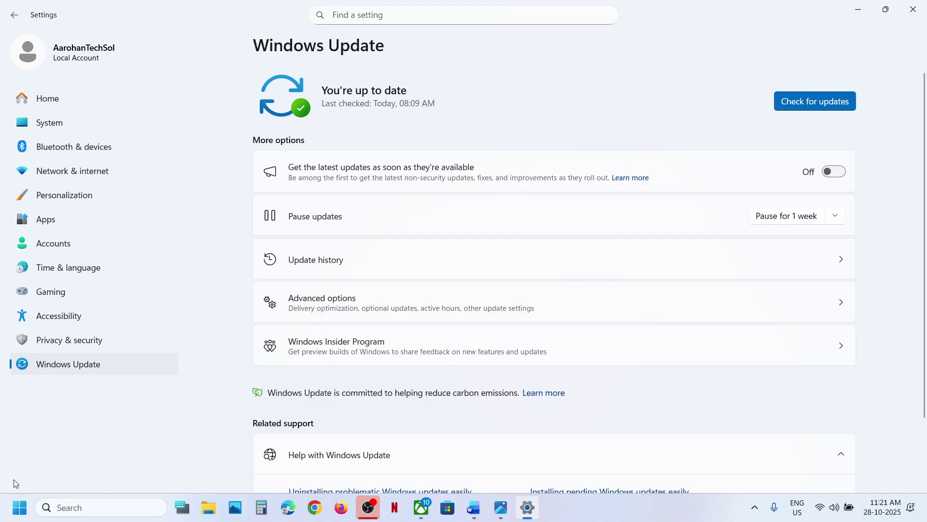
# Step: Check the Start menu power options without restarting, then return to Windows Update settings
pyautogui.click(19, 507)
pyautogui.click(351, 465)
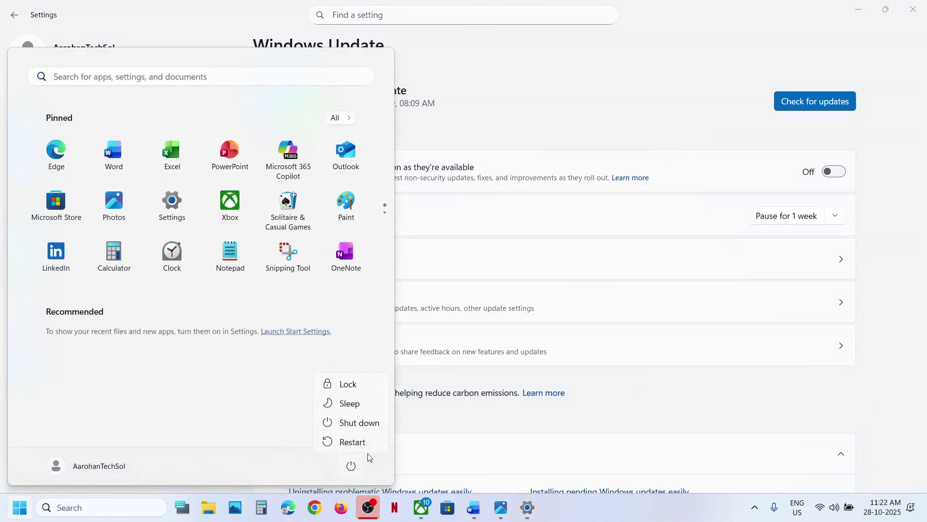
pyautogui.click(614, 83)
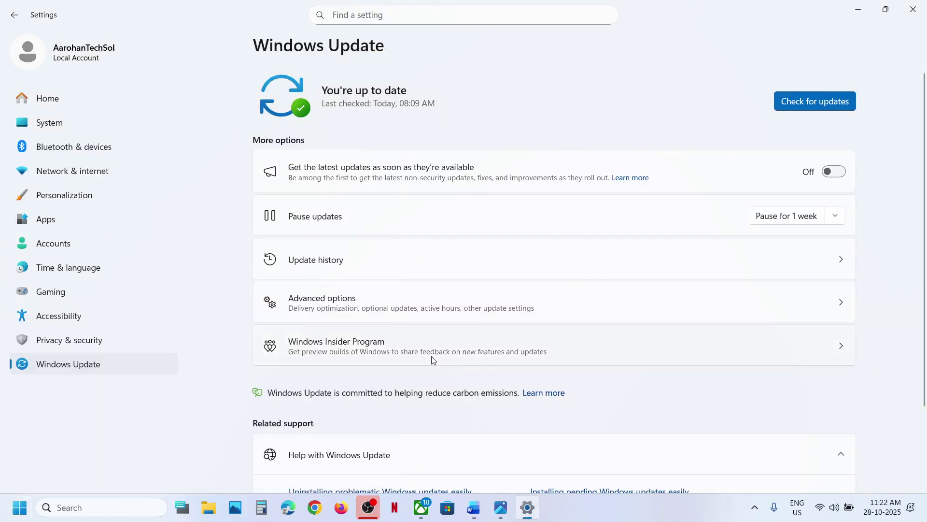
pyautogui.click(472, 512)
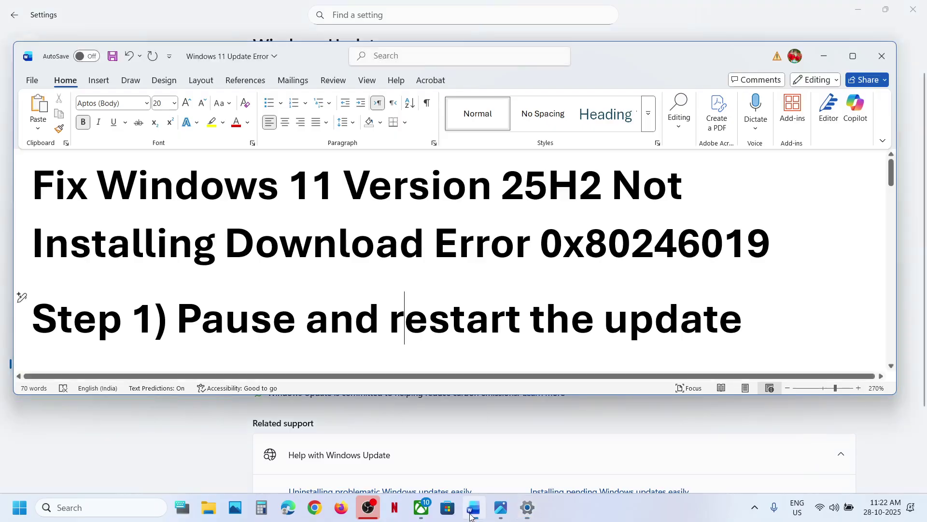
pyautogui.click(472, 512)
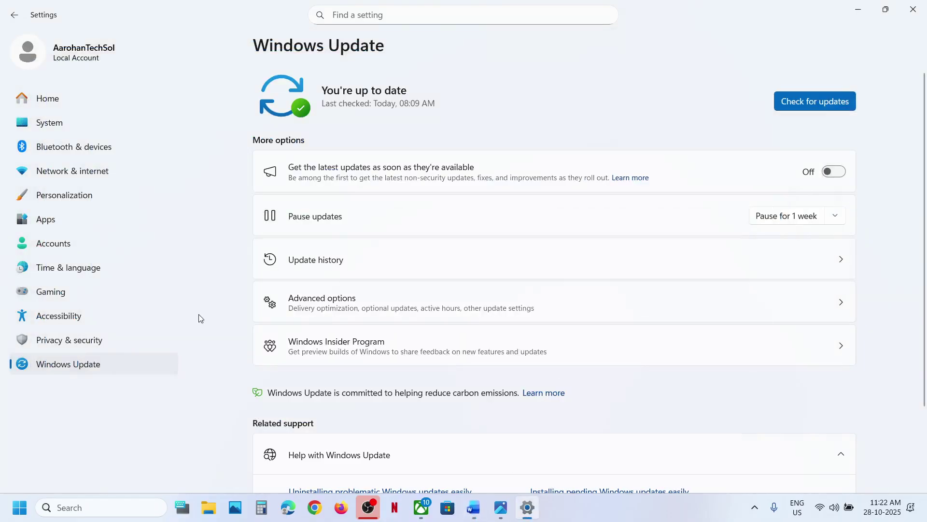
pyautogui.click(75, 372)
# Step: Pause updates for 1 week, then resume them so Windows checks for updates again
pyautogui.click(777, 217)
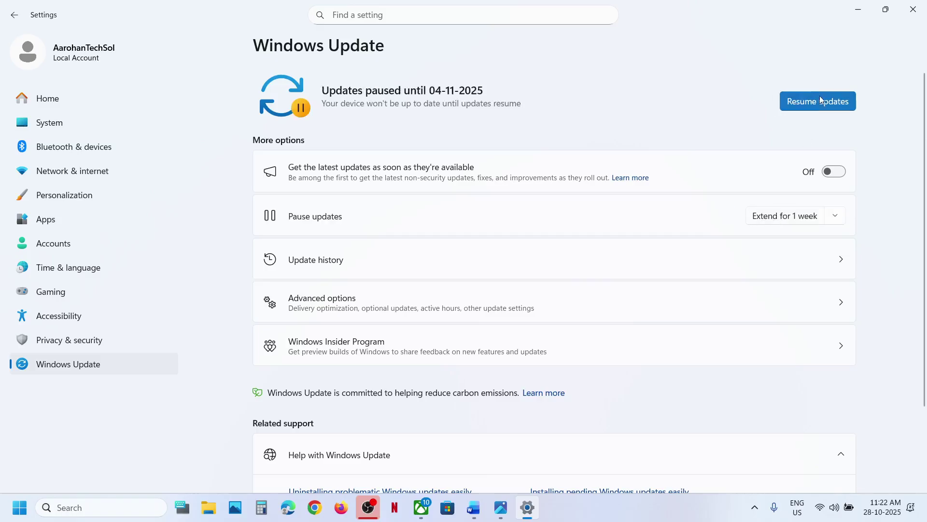
pyautogui.click(807, 97)
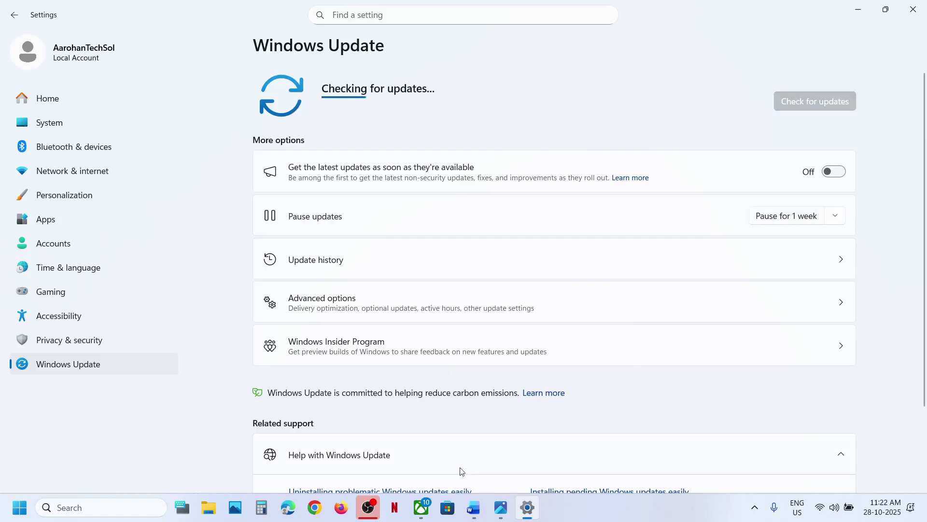
pyautogui.click(474, 507)
pyautogui.scroll(-10, 315, 271)
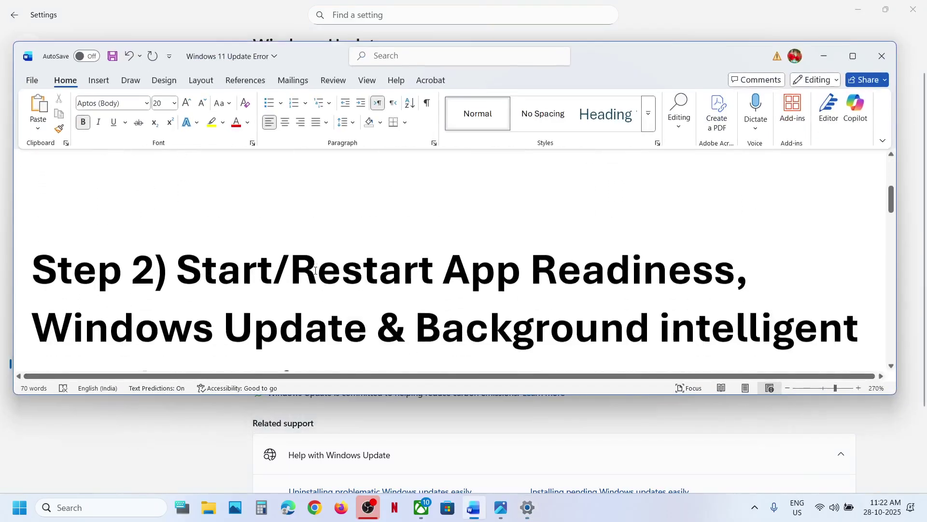
pyautogui.click(107, 475)
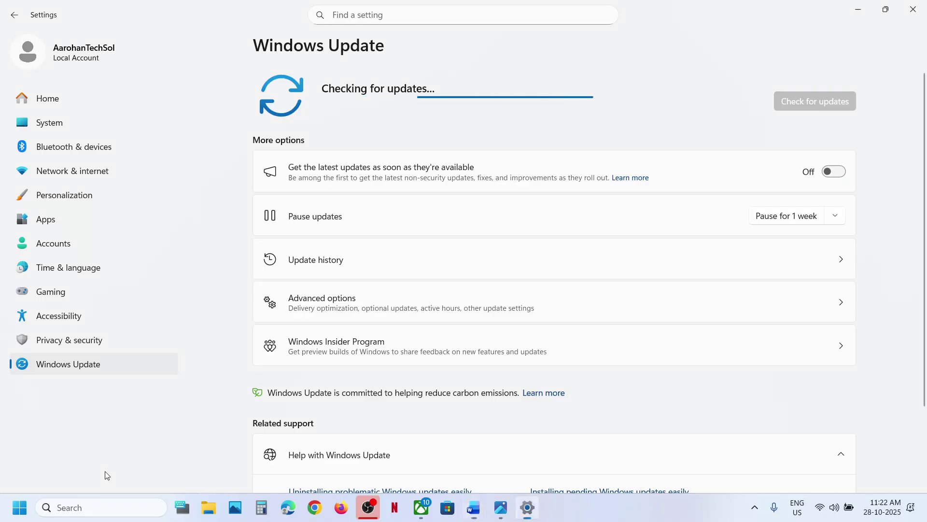
# Step: Open Services and set App Readiness to Automatic startup, apply it, and start the service
pyautogui.click(100, 511)
pyautogui.write('servi')
pyautogui.press('Escape')
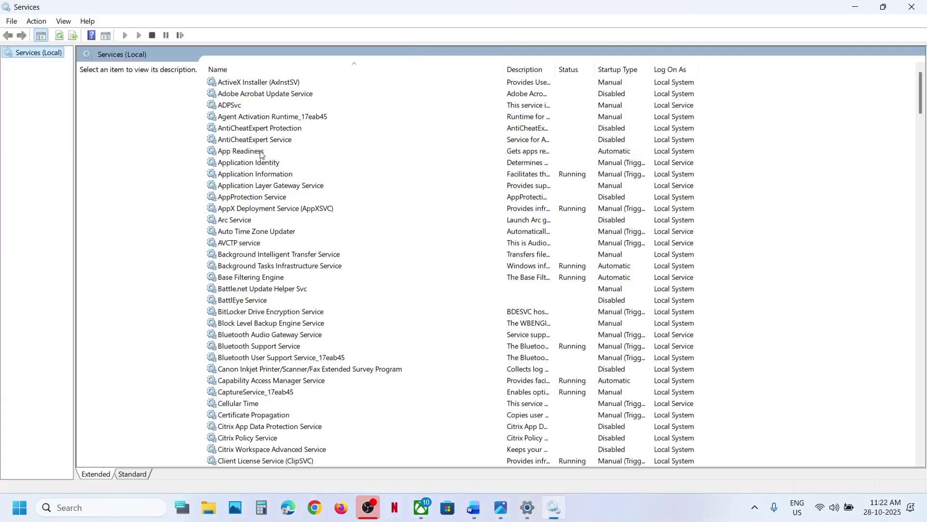
pyautogui.click(261, 153)
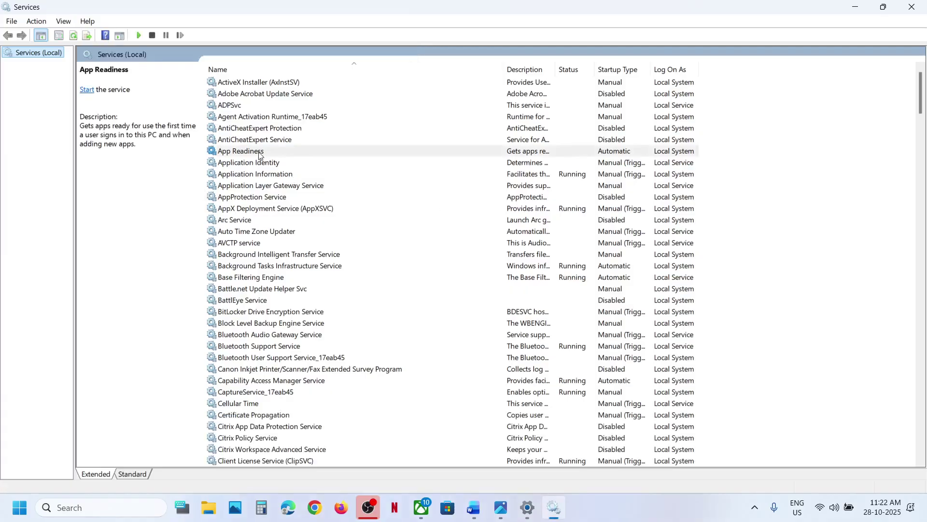
pyautogui.doubleClick(290, 148)
pyautogui.click(460, 237)
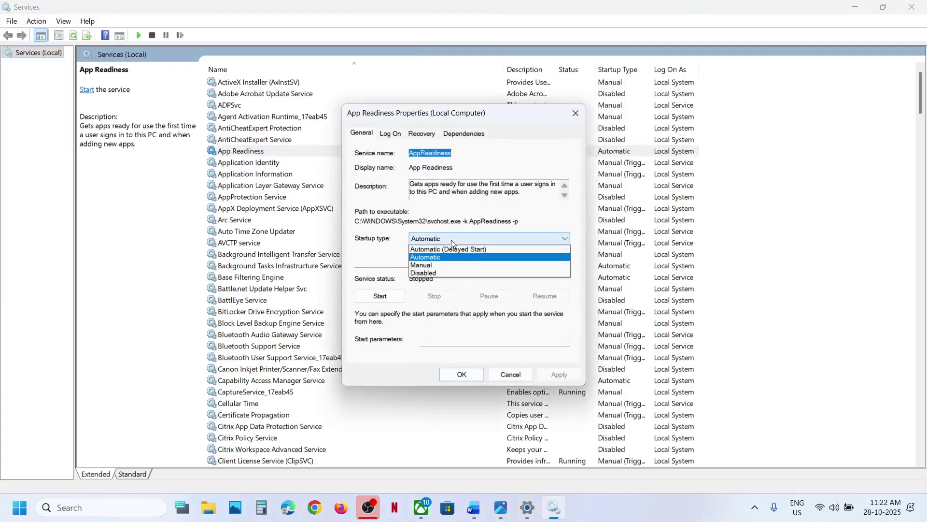
pyautogui.click(441, 257)
pyautogui.click(552, 373)
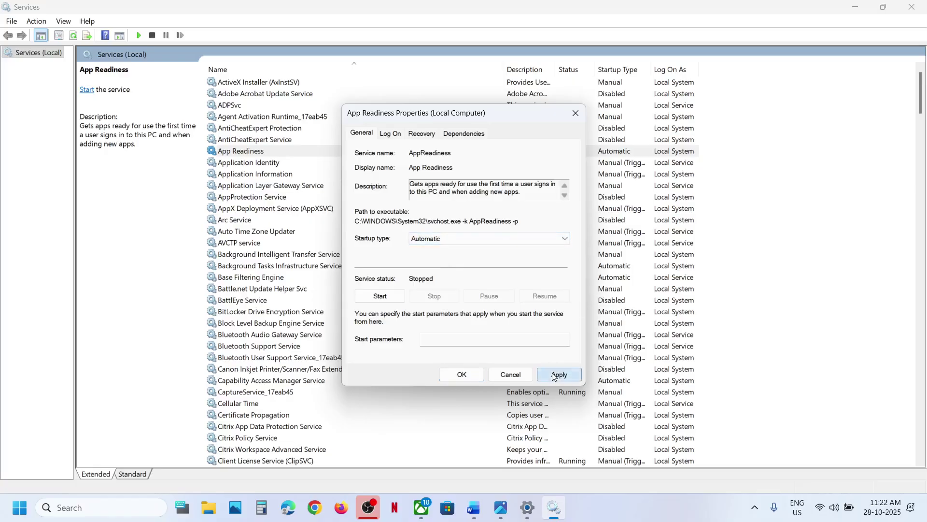
pyautogui.click(377, 293)
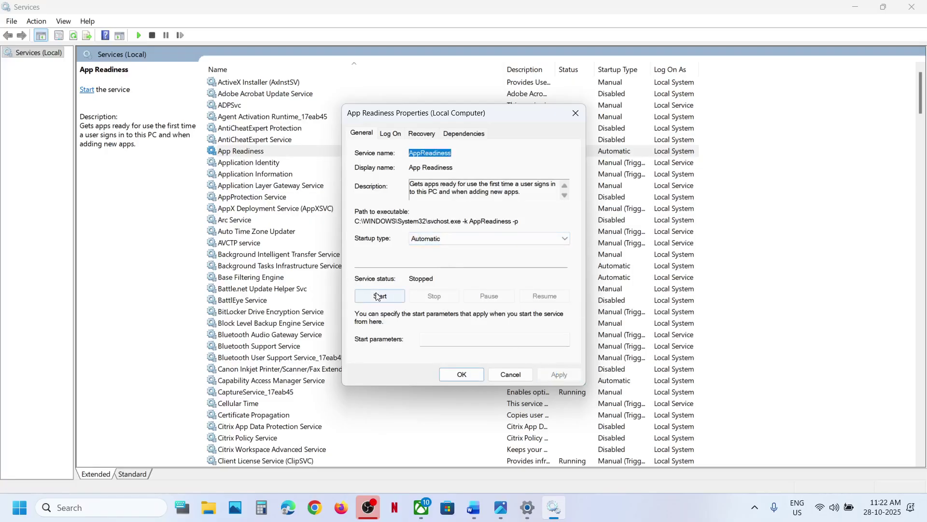
pyautogui.click(461, 375)
# Step: Restart the App Readiness service
pyautogui.click(270, 152)
pyautogui.rightClick(269, 153)
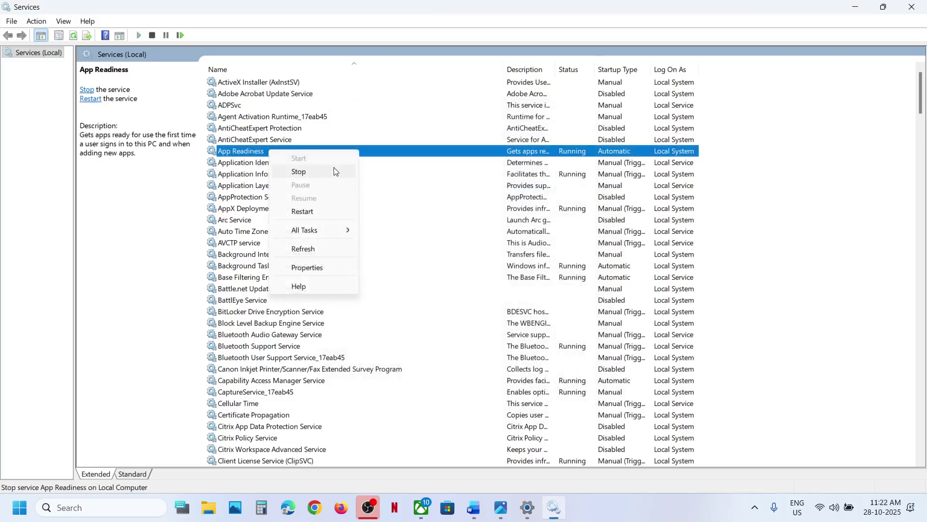
pyautogui.click(314, 218)
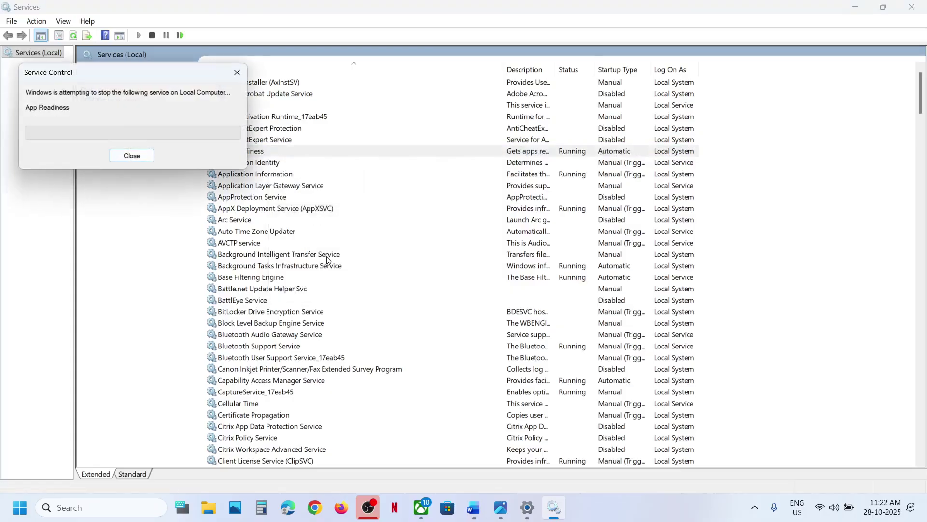
# Step: Keep the Windows Update service's startup type on Automatic and apply it
pyautogui.click(297, 345)
pyautogui.press('w')
pyautogui.scroll(-3, 298, 349)
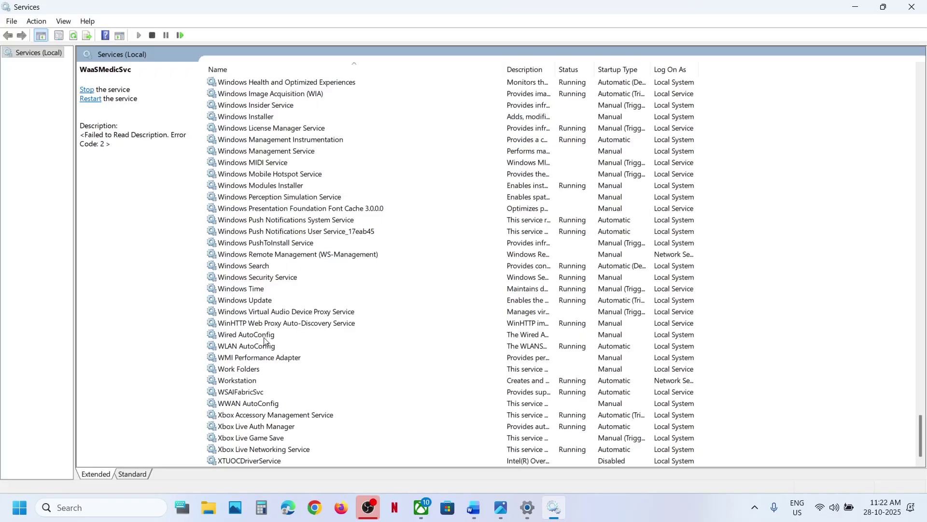
pyautogui.doubleClick(267, 301)
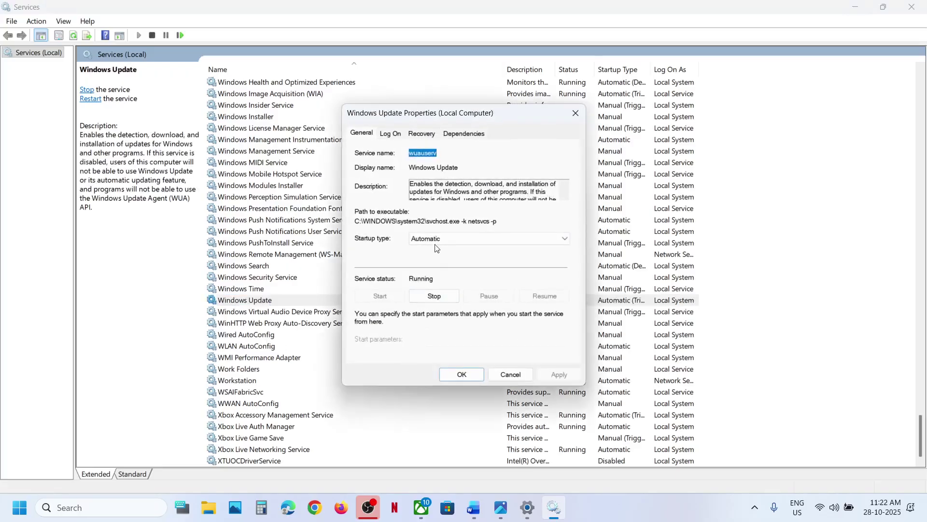
pyautogui.click(436, 239)
pyautogui.click(440, 257)
pyautogui.click(561, 373)
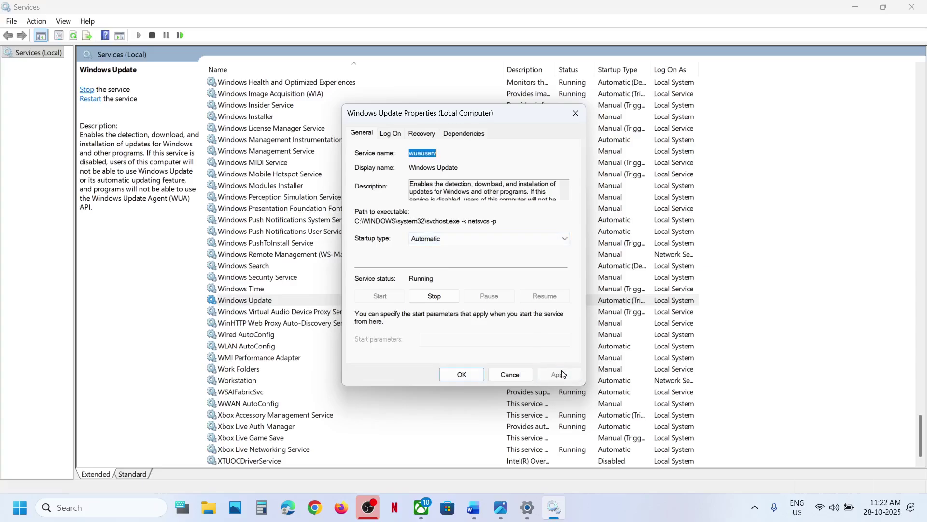
pyautogui.click(462, 375)
# Step: Restart Windows Update, then locate Background Intelligent Transfer Service in the list
pyautogui.rightClick(277, 303)
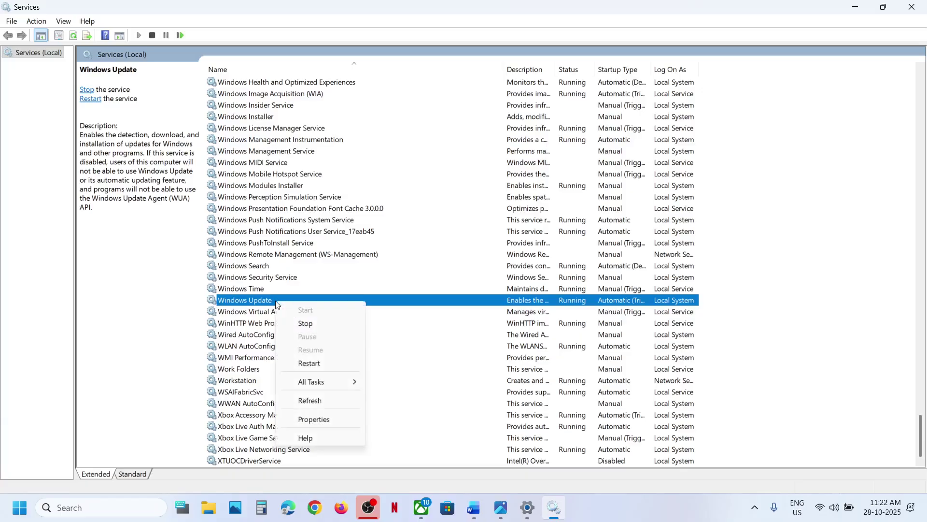
pyautogui.click(309, 363)
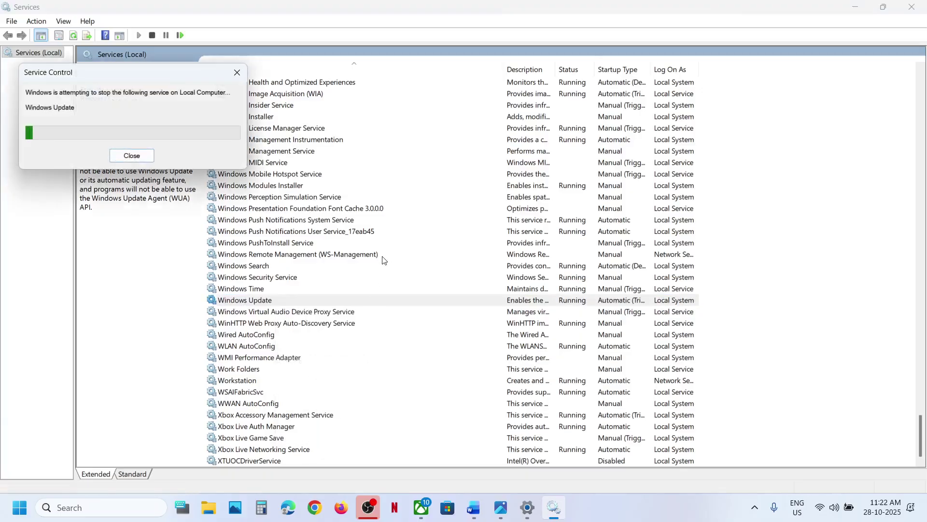
pyautogui.click(336, 243)
pyautogui.press('b')
pyautogui.scroll(4, 337, 243)
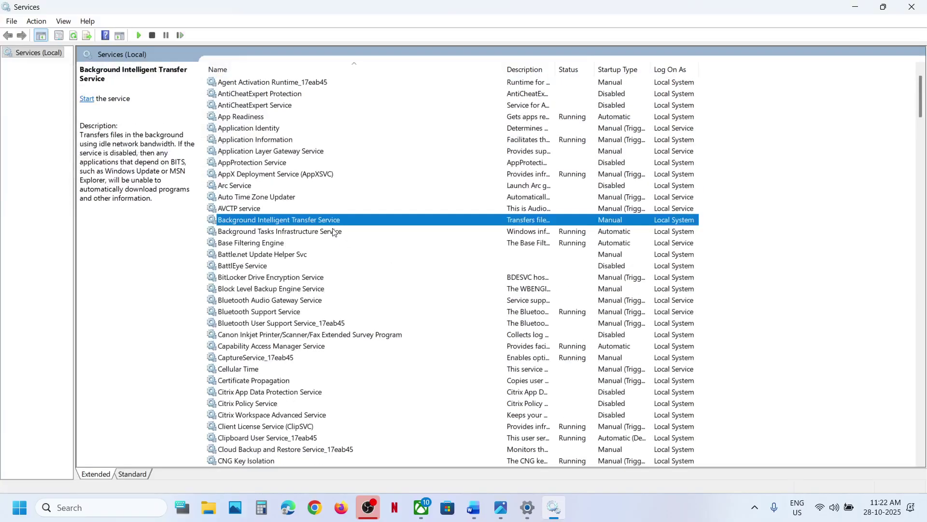
# Step: Set Background Intelligent Transfer Service startup to Automatic, apply it, and start the service
pyautogui.doubleClick(370, 219)
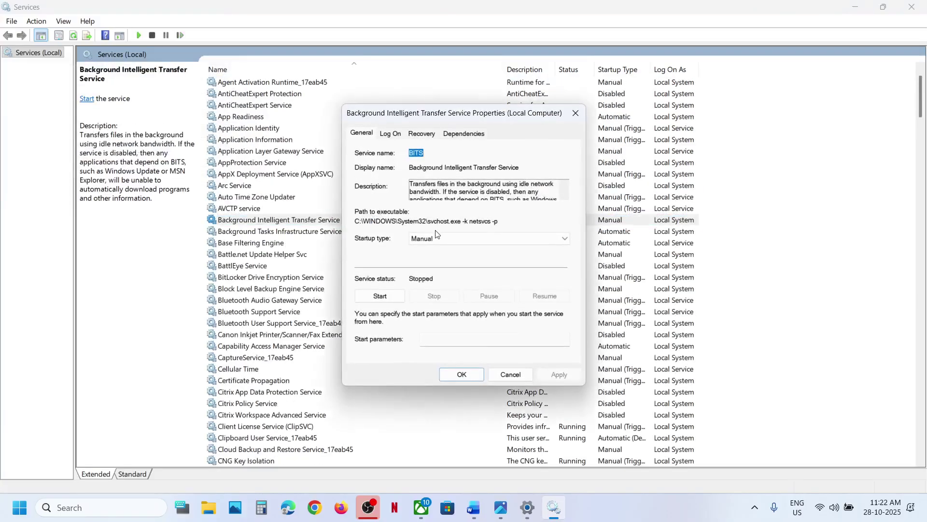
pyautogui.click(436, 240)
pyautogui.click(438, 257)
pyautogui.click(559, 375)
pyautogui.click(381, 297)
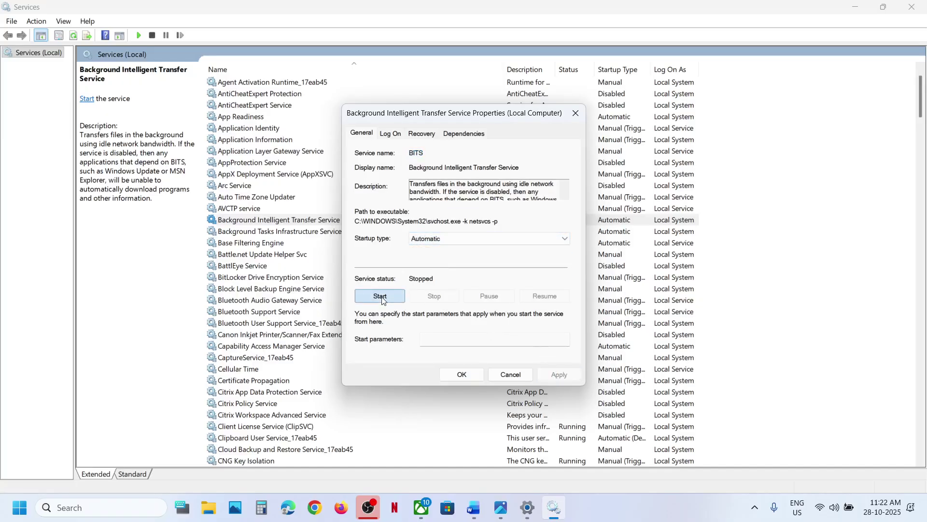
pyautogui.click(465, 379)
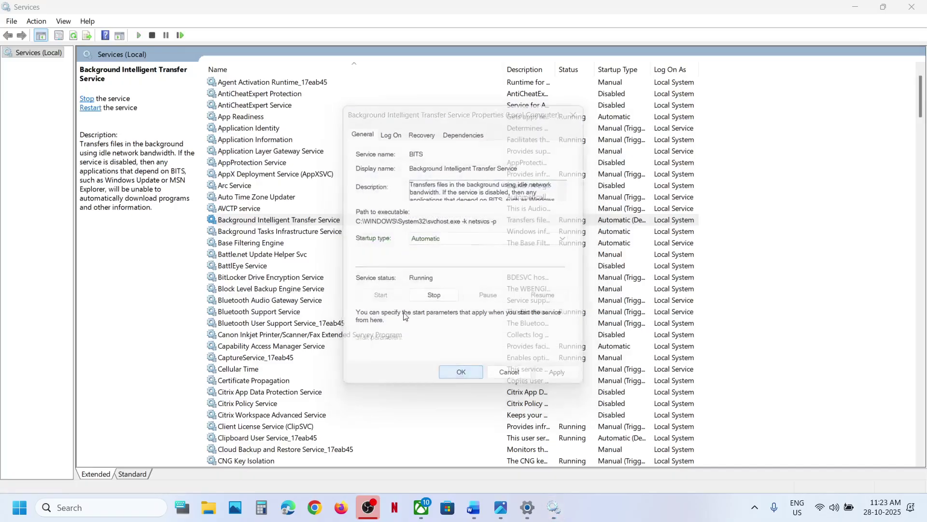
# Step: Restart BITS, then review the next steps in the notes document
pyautogui.rightClick(304, 221)
pyautogui.click(337, 281)
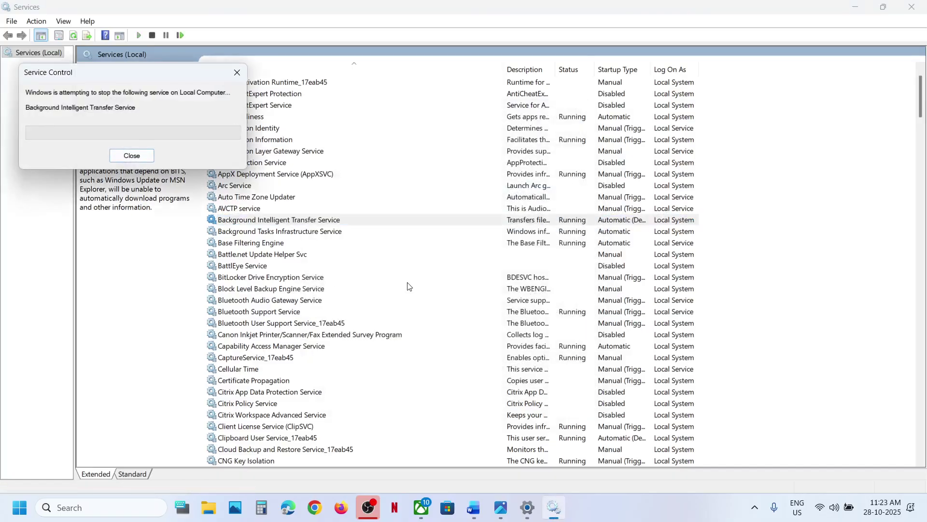
pyautogui.click(475, 508)
pyautogui.scroll(-4, 339, 269)
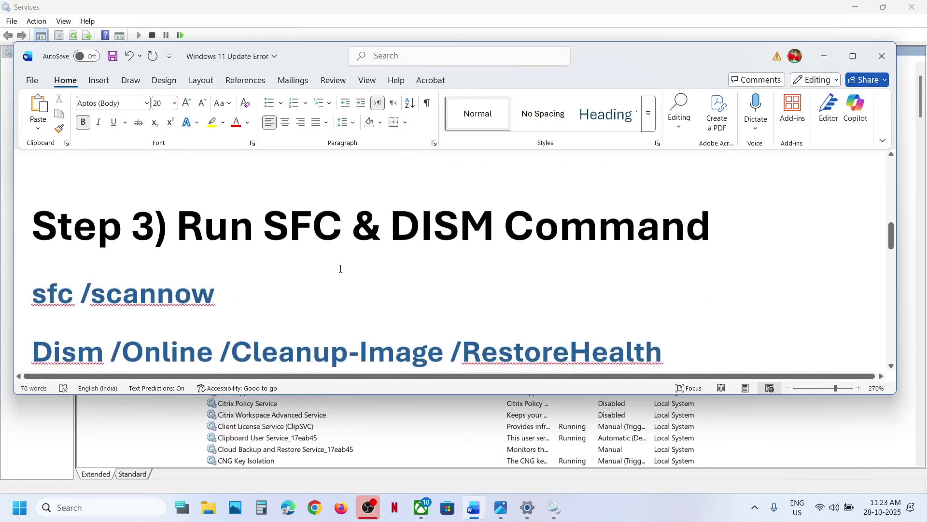
pyautogui.scroll(-1, 340, 269)
pyautogui.click(824, 56)
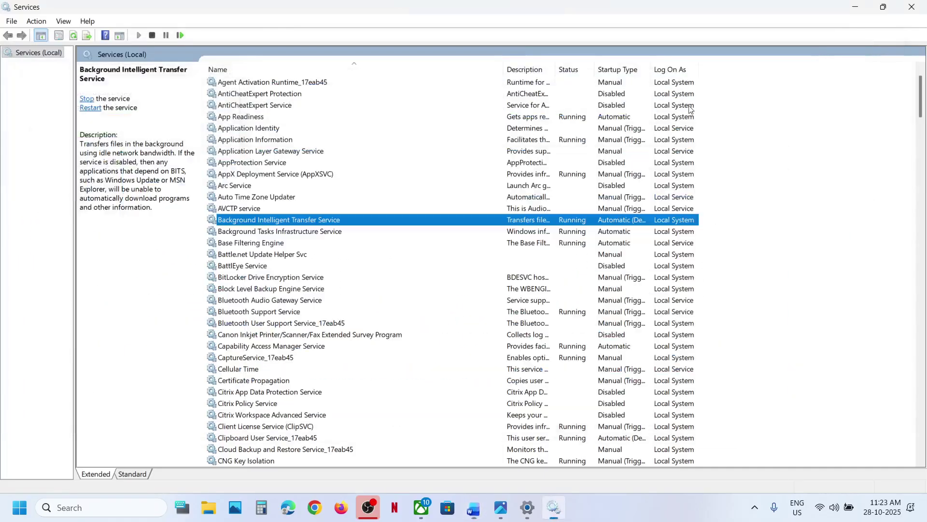
# Step: Launch Command Prompt as administrator from a 'cmd' search and approve the UAC prompt
pyautogui.click(117, 508)
pyautogui.write('cmd')
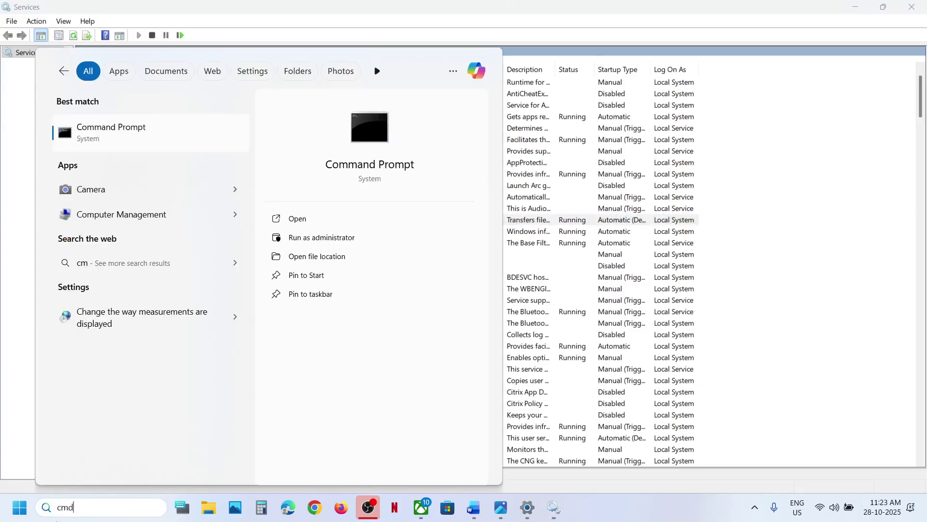
pyautogui.rightClick(110, 143)
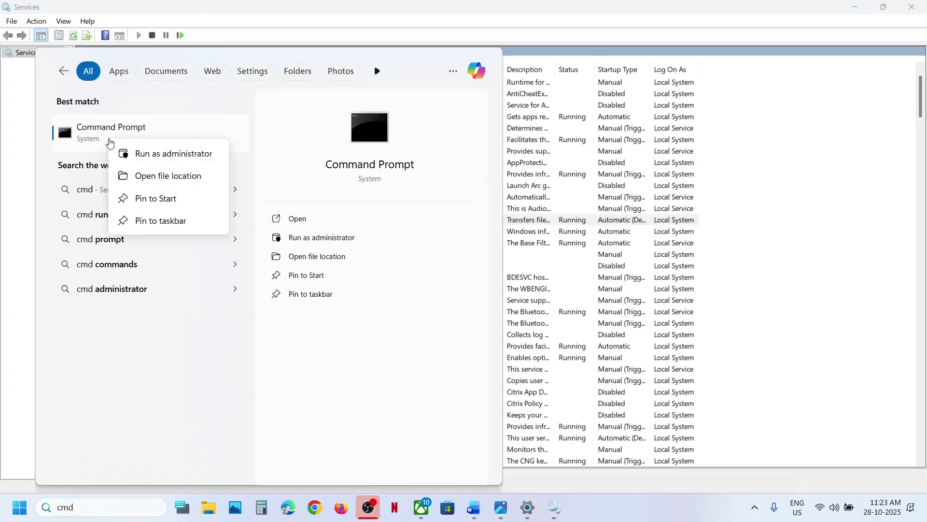
pyautogui.click(192, 159)
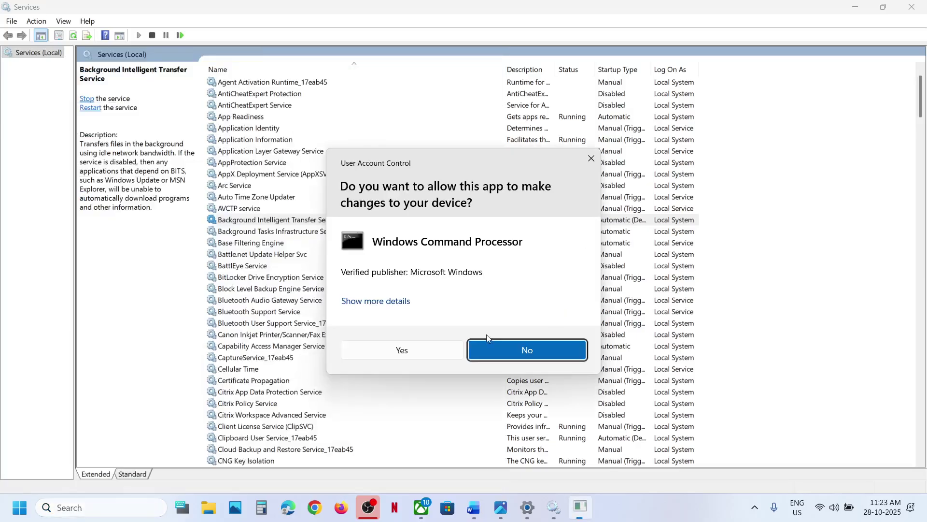
pyautogui.click(437, 354)
# Step: Copy sfc /scannow from the notes, paste it into the admin console, and run it
pyautogui.click(473, 507)
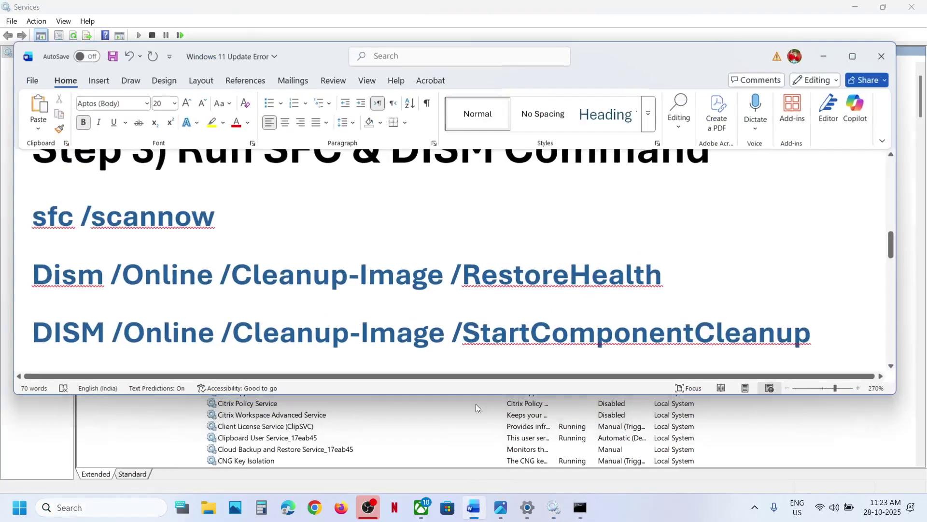
pyautogui.doubleClick(201, 227)
pyautogui.tripleClick(183, 219)
pyautogui.press('cmd+c')
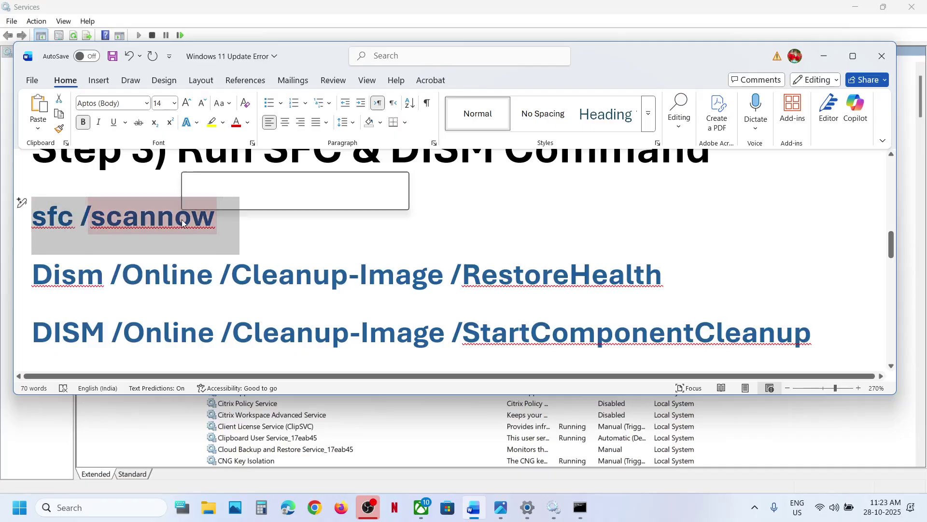
pyautogui.hotkey('alt', 'Tab')
pyautogui.click(214, 160)
pyautogui.rightClick(213, 161)
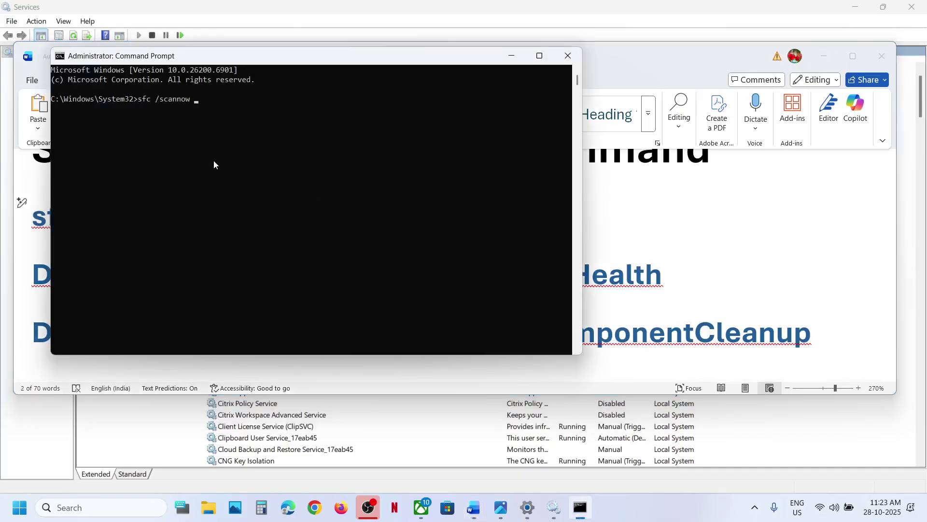
pyautogui.press('Return')
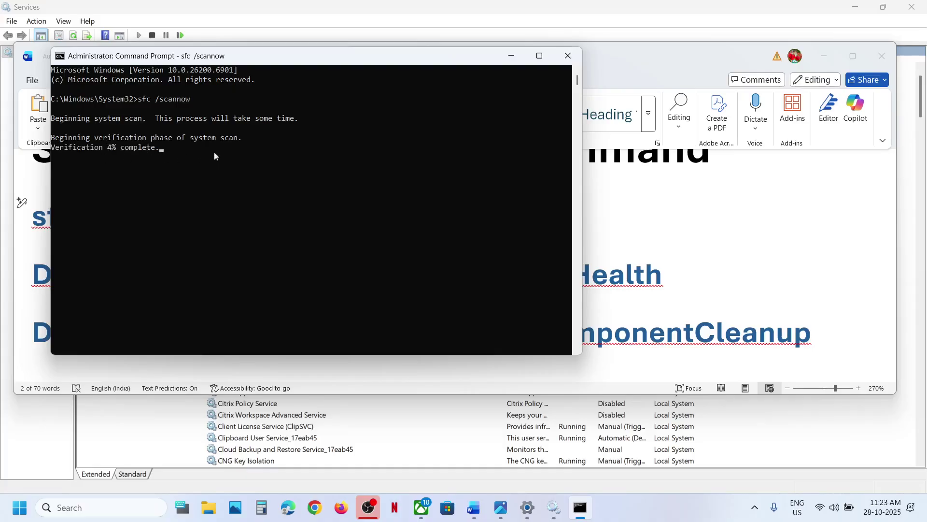
# Step: Copy the DISM RestoreHealth and StartComponentCleanup lines while monitoring the running scan
pyautogui.hotkey('alt', 'Tab')
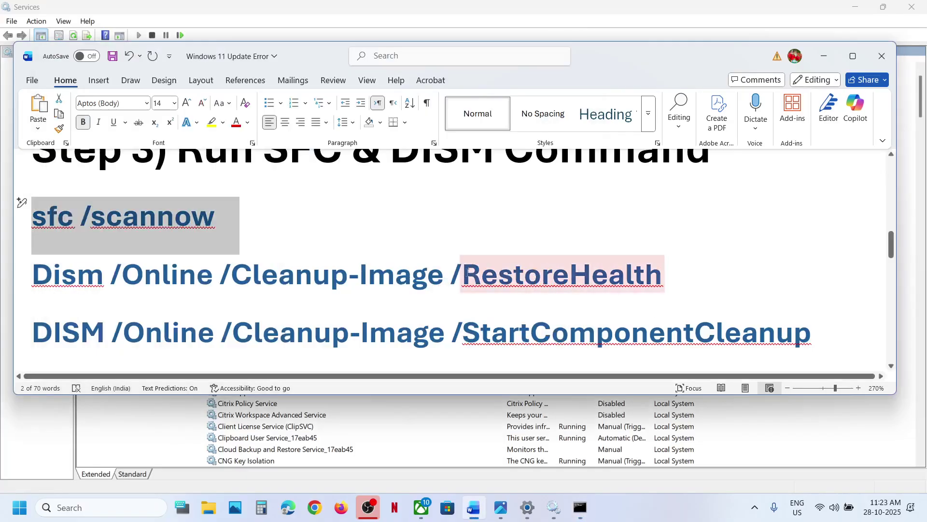
pyautogui.tripleClick(412, 276)
pyautogui.hotkey('alt', 'Tab')
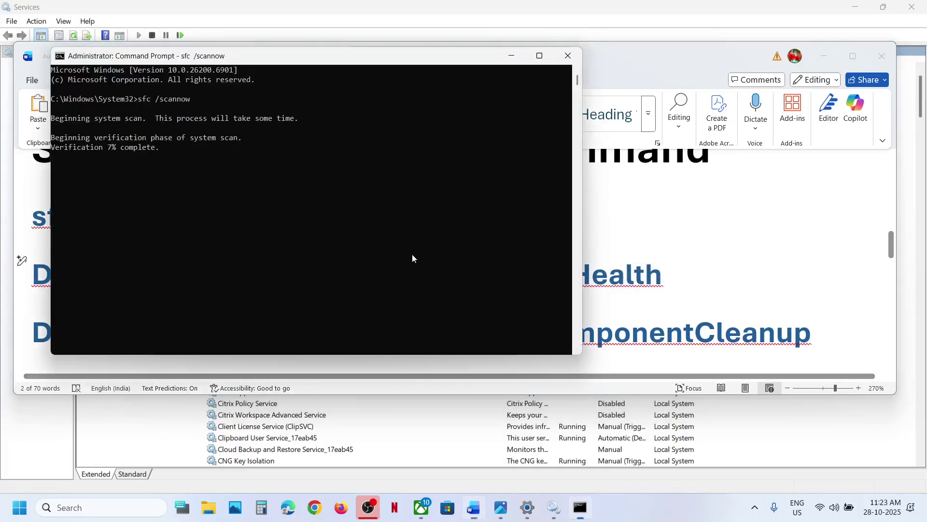
pyautogui.hotkey('alt', 'Tab')
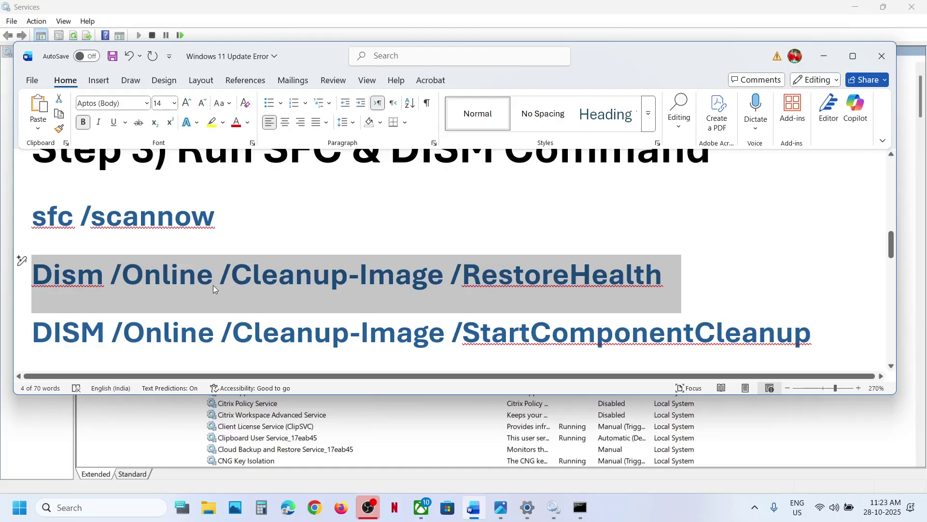
pyautogui.hotkey('alt', 'Tab')
pyautogui.hotkey('alt', 'Tab')
pyautogui.tripleClick(355, 335)
pyautogui.hotkey('alt', 'Tab')
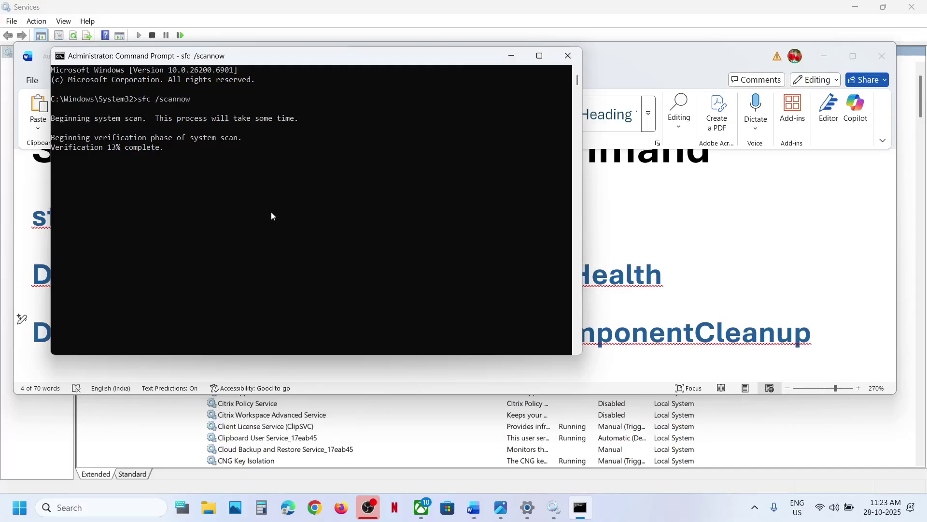
pyautogui.hotkey('alt', 'Tab')
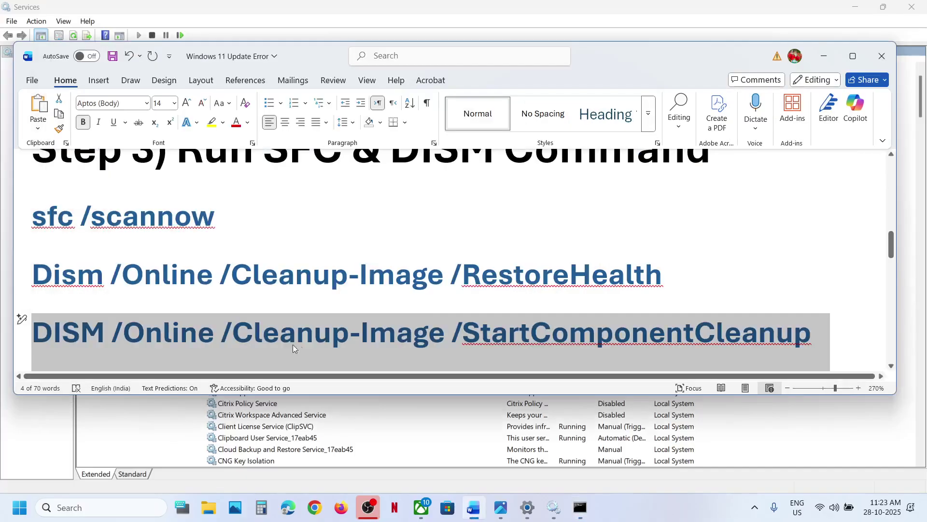
pyautogui.hotkey('alt', 'Tab')
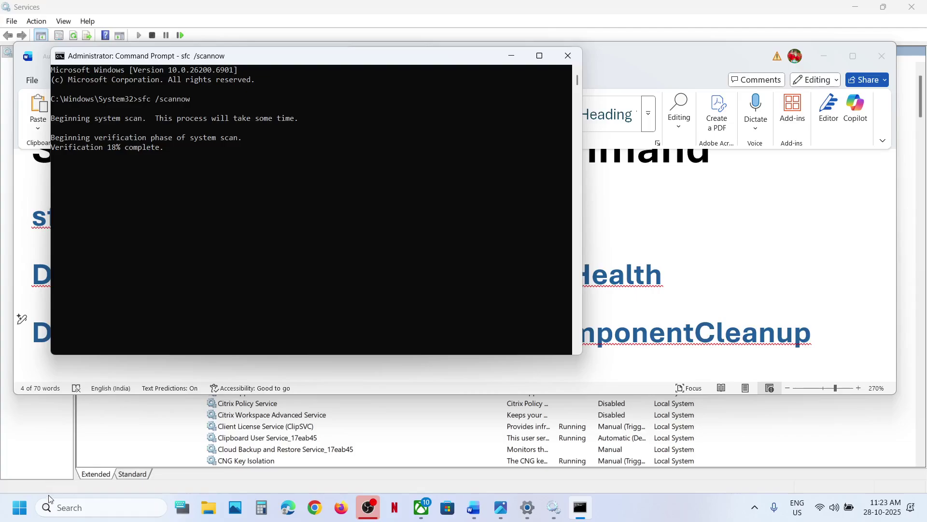
# Step: Check the Start menu power options and dismiss them without restarting
pyautogui.click(20, 507)
pyautogui.click(352, 465)
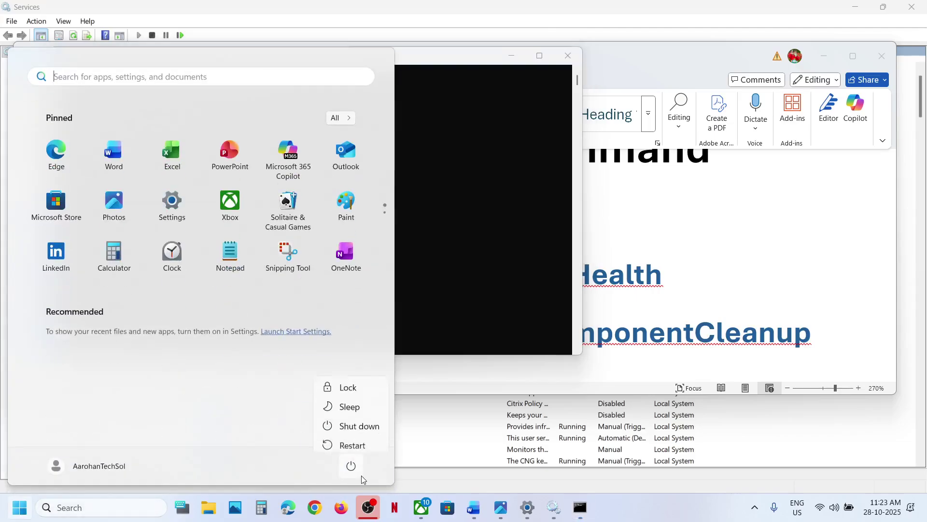
pyautogui.click(684, 310)
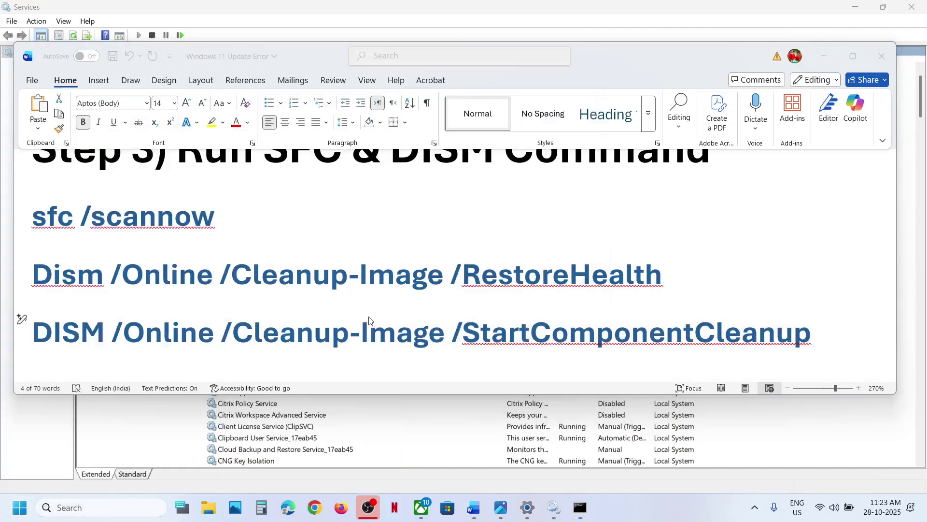
# Step: Download and run the Windows 11 Installation Assistant, approve it, then close it
pyautogui.scroll(-5, 369, 319)
pyautogui.scroll(-2, 368, 318)
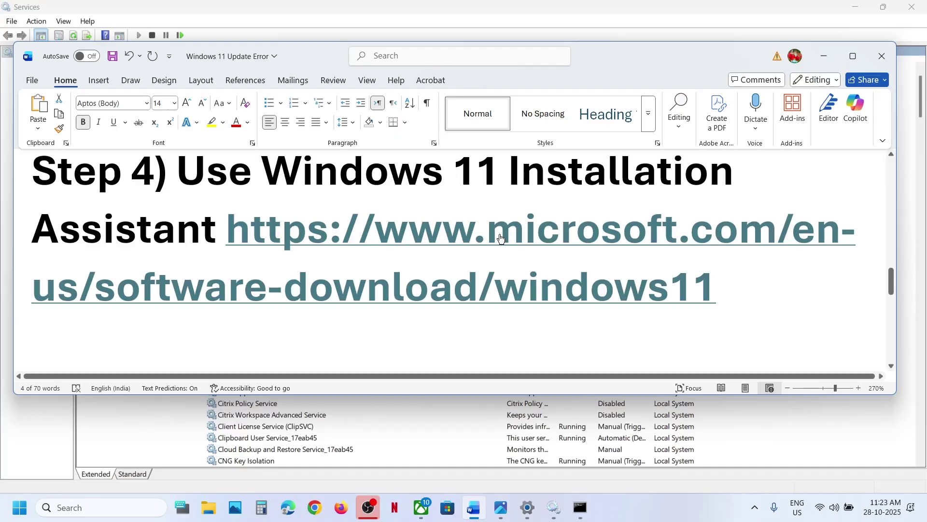
pyautogui.keyDown('ctrl'); pyautogui.click(494, 243); pyautogui.keyUp('ctrl')
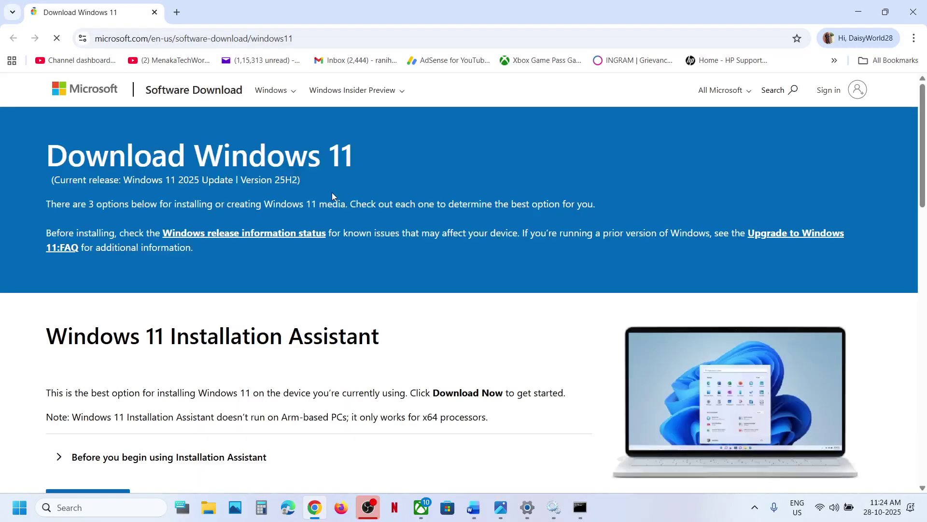
pyautogui.scroll(-3, 265, 290)
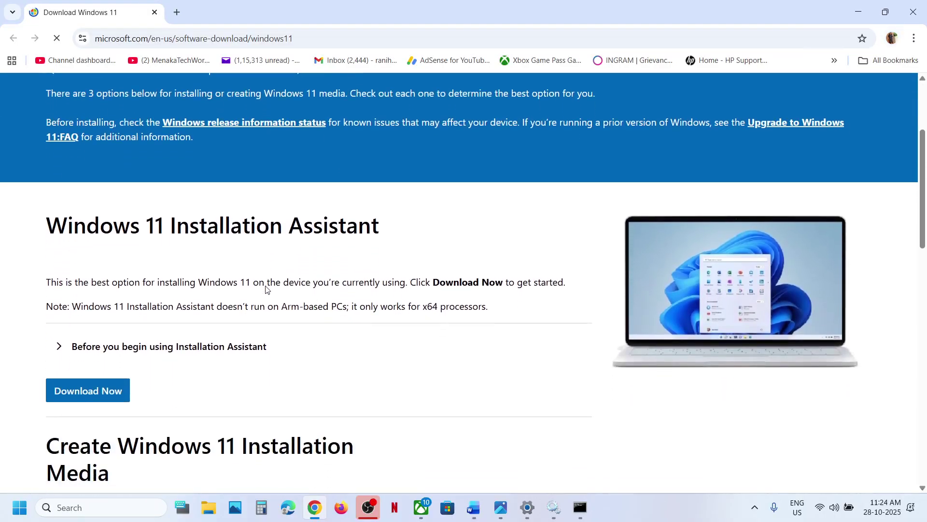
pyautogui.click(90, 394)
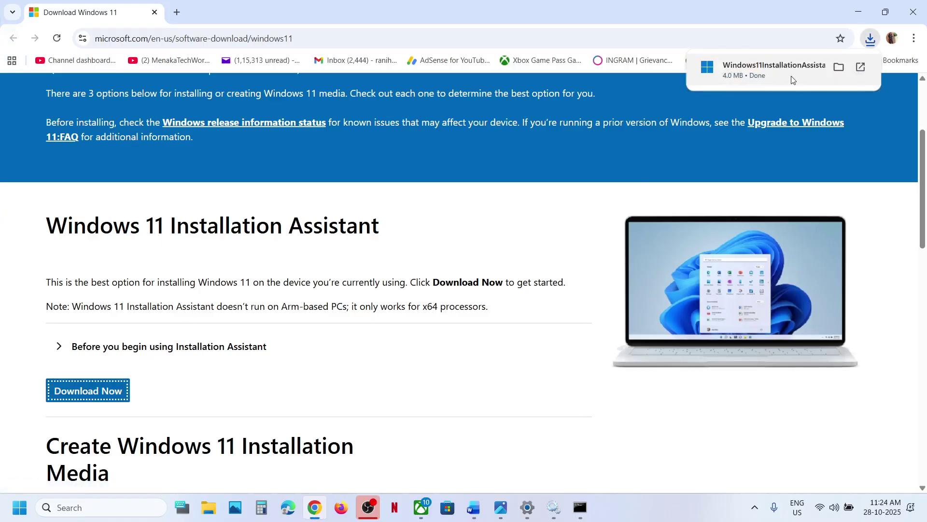
pyautogui.click(792, 80)
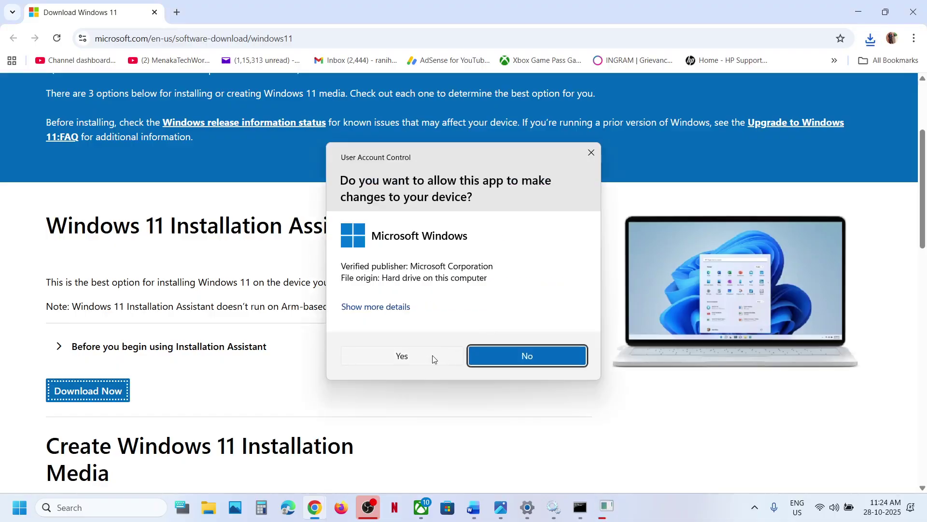
pyautogui.click(433, 359)
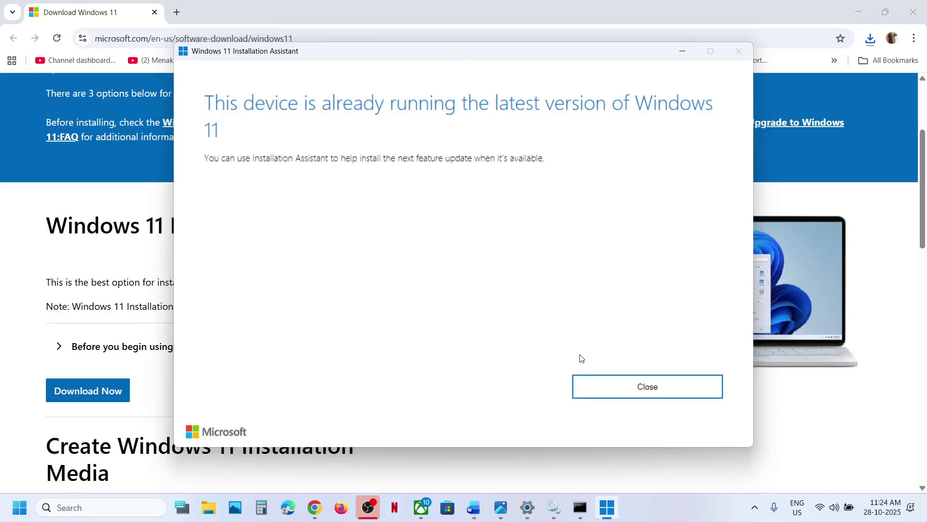
pyautogui.click(617, 387)
pyautogui.click(474, 510)
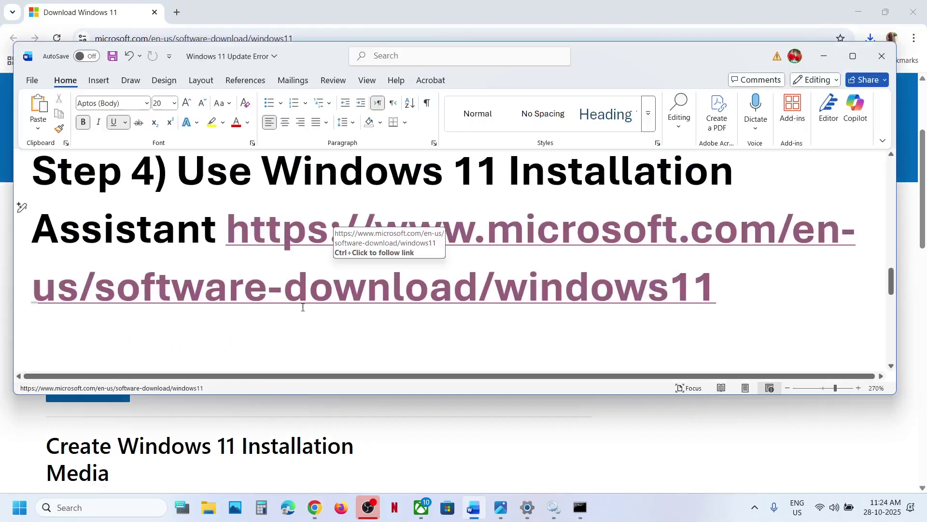
# Step: Retry the failed Defender update, then check Advanced options > Recovery
pyautogui.scroll(-4, 434, 263)
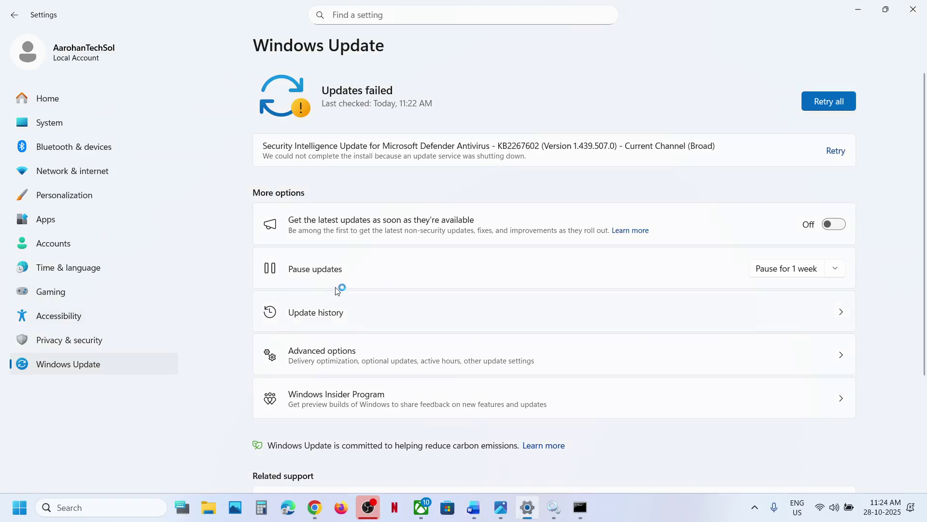
pyautogui.click(835, 150)
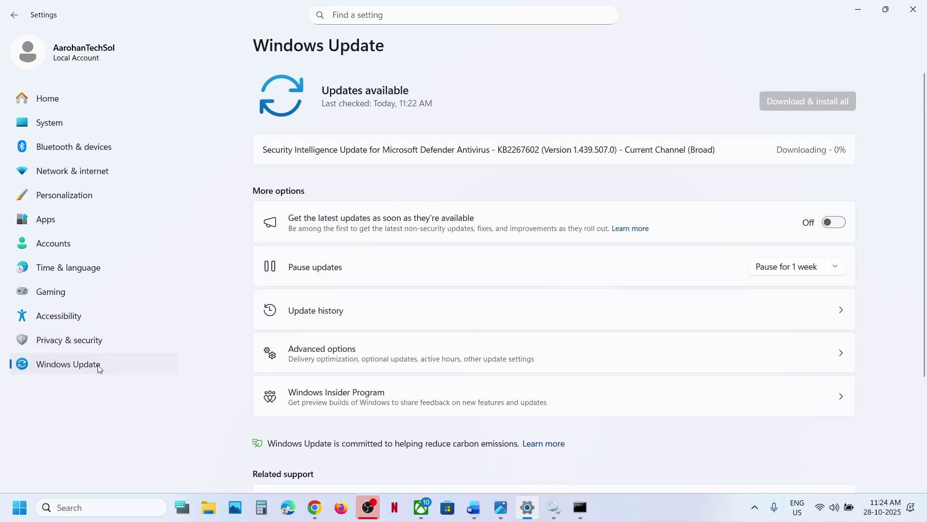
pyautogui.click(347, 358)
pyautogui.scroll(-2, 347, 358)
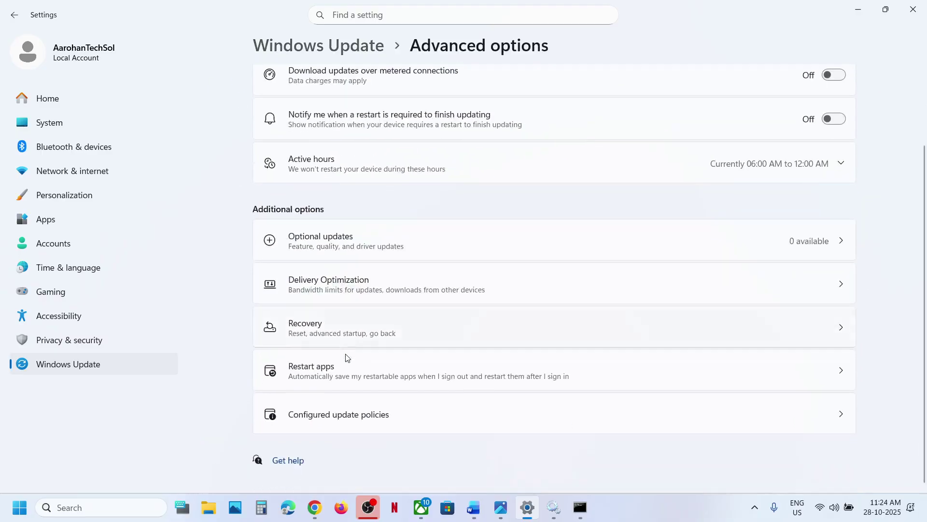
pyautogui.click(339, 352)
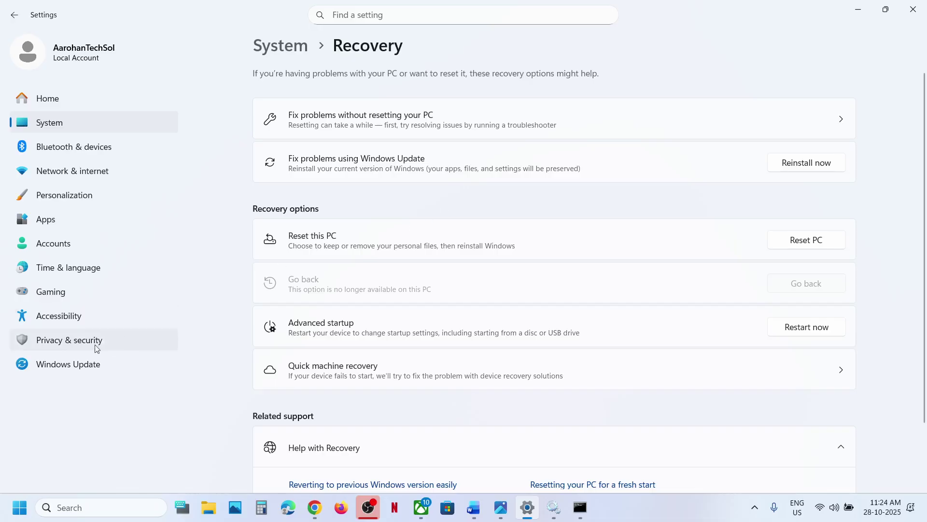
pyautogui.click(68, 366)
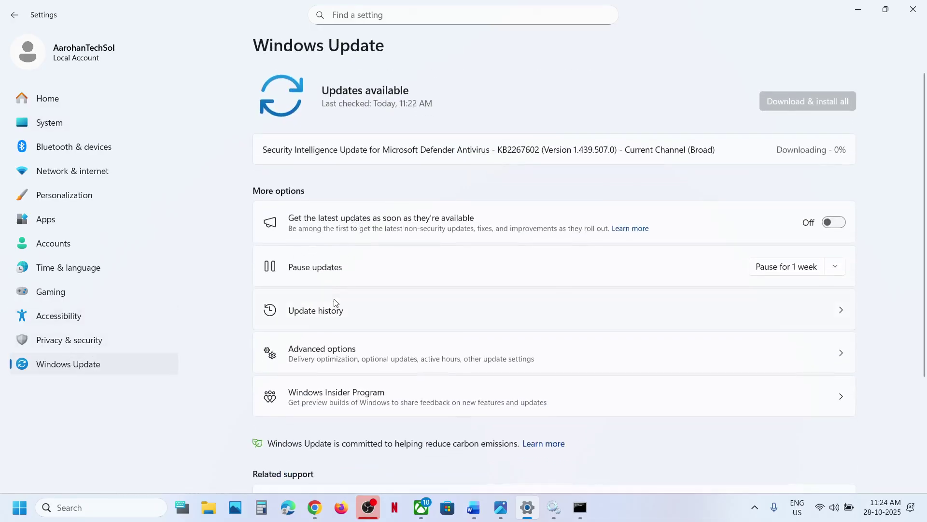
# Step: Open Update history and highlight the 24H2 repair version and 25H2 version text
pyautogui.click(328, 314)
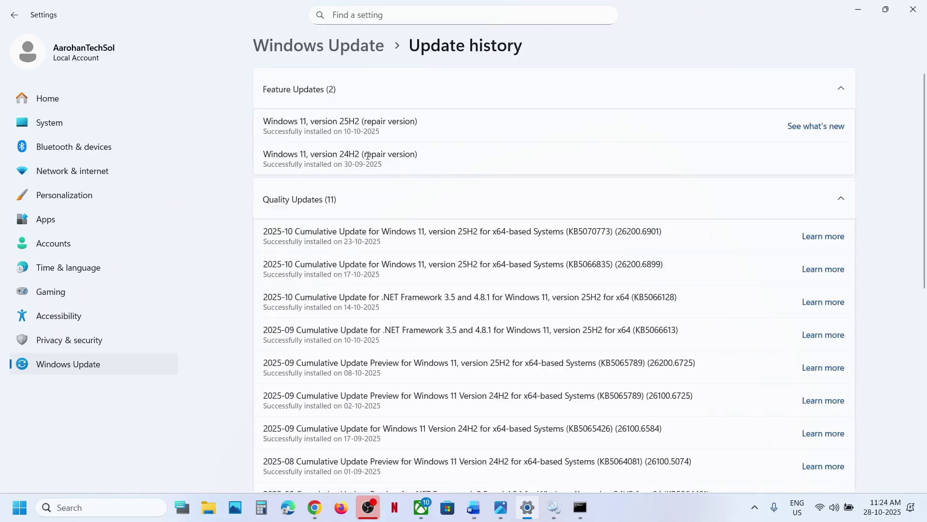
pyautogui.moveTo(368, 156); pyautogui.dragTo(435, 150)
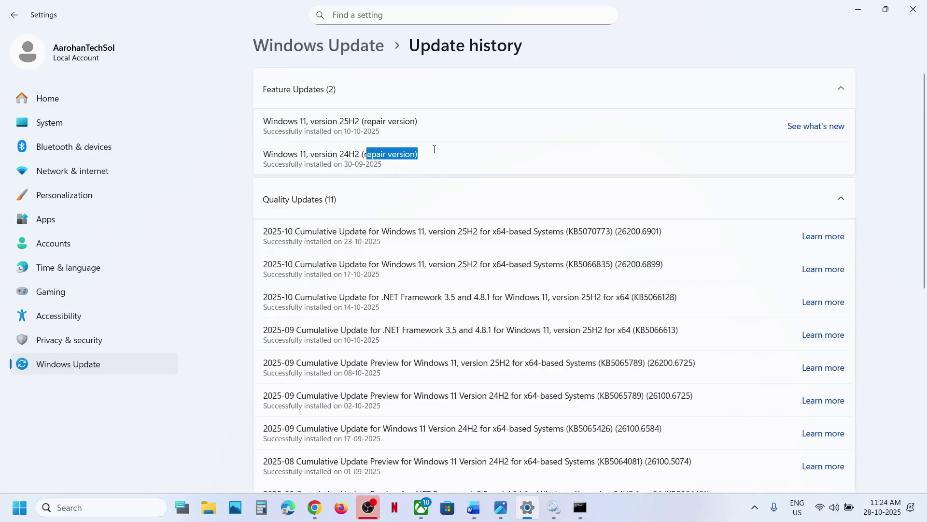
pyautogui.click(71, 366)
pyautogui.click(328, 316)
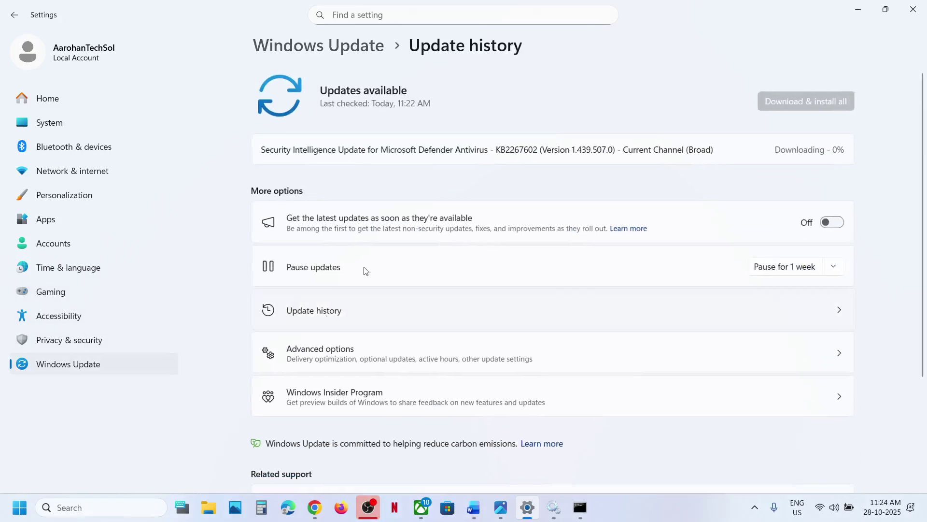
pyautogui.moveTo(345, 121); pyautogui.dragTo(372, 121)
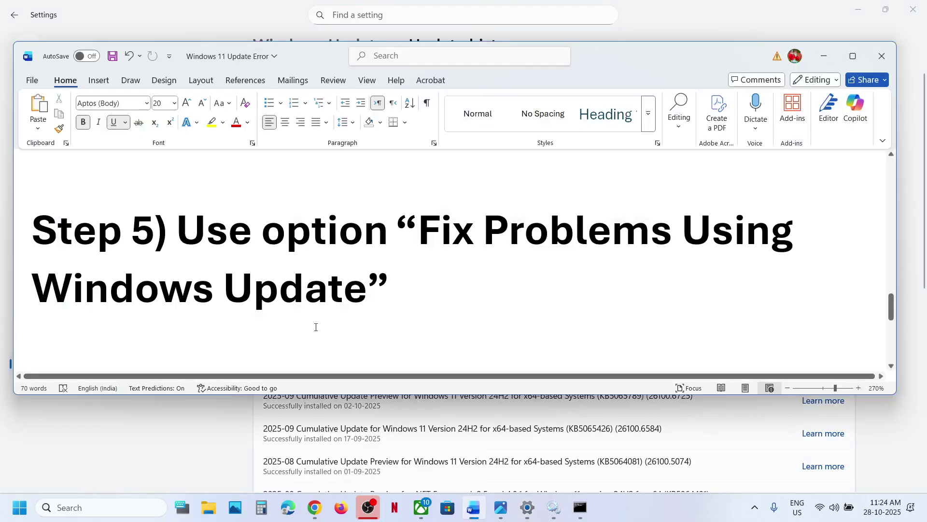
# Step: Download the Media Creation Tool from the Create Installation Media section of microsoft.com/software-download/windows11
pyautogui.scroll(-3, 316, 327)
pyautogui.keyDown('ctrl'); pyautogui.click(312, 237); pyautogui.keyUp('ctrl')
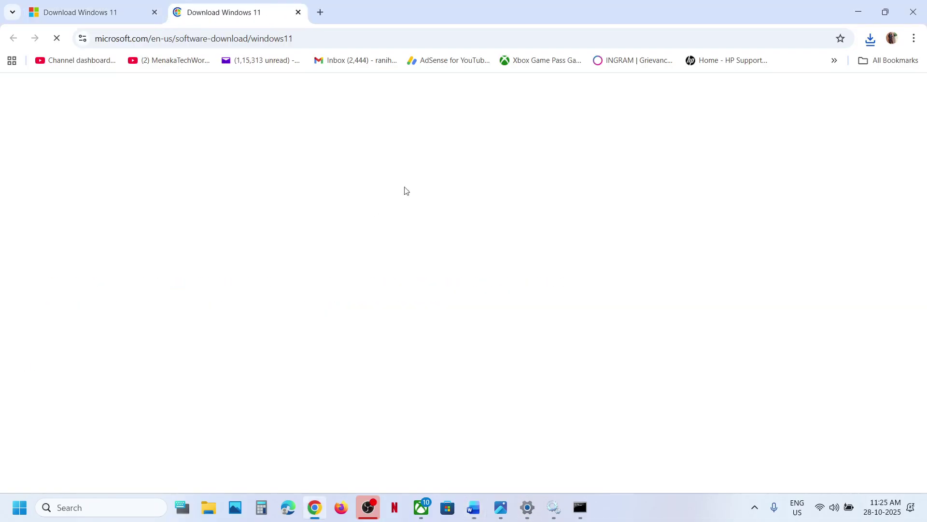
pyautogui.scroll(-8, 264, 338)
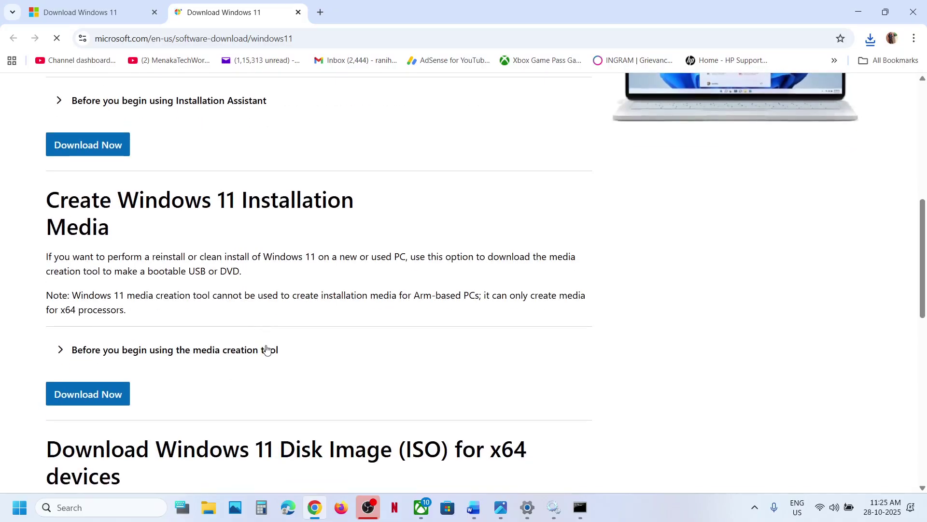
pyautogui.click(89, 395)
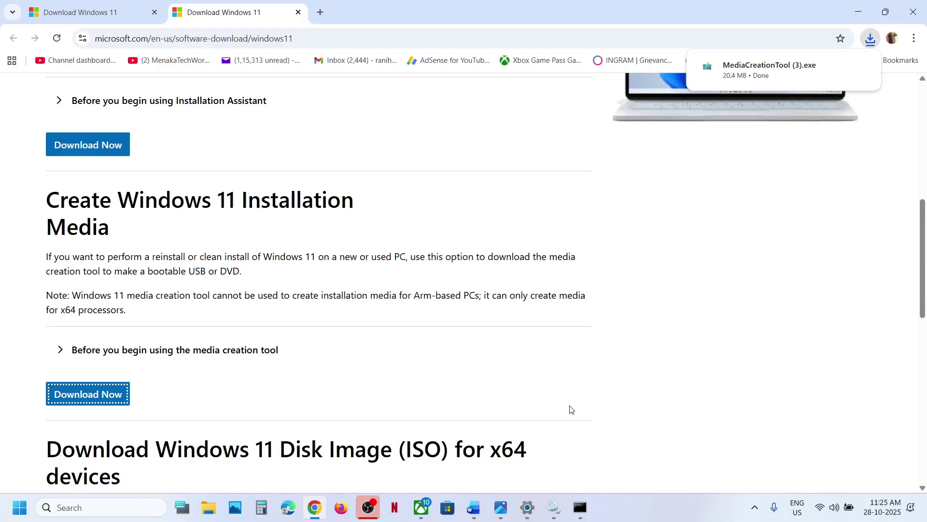
pyautogui.click(501, 507)
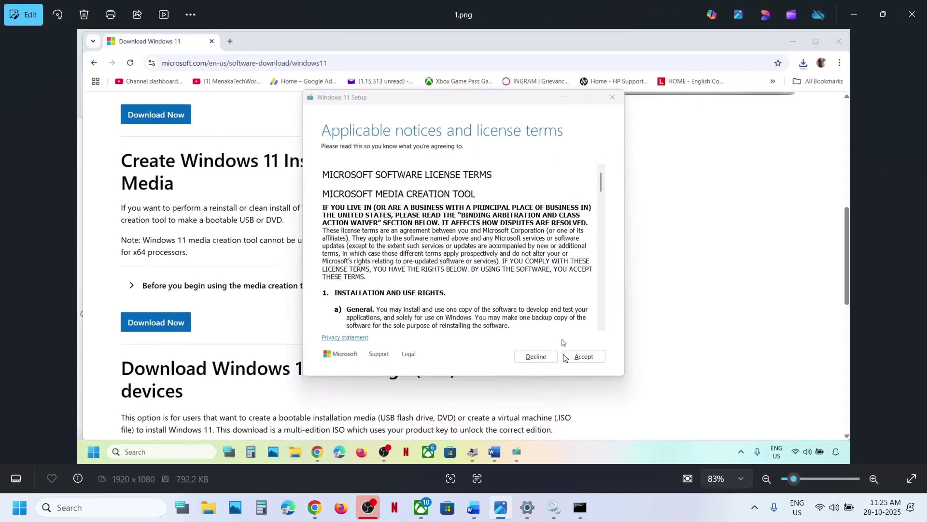
# Step: Step through Media Creation Tool screenshots from language/edition selection to setup cleanup
pyautogui.press('Right')
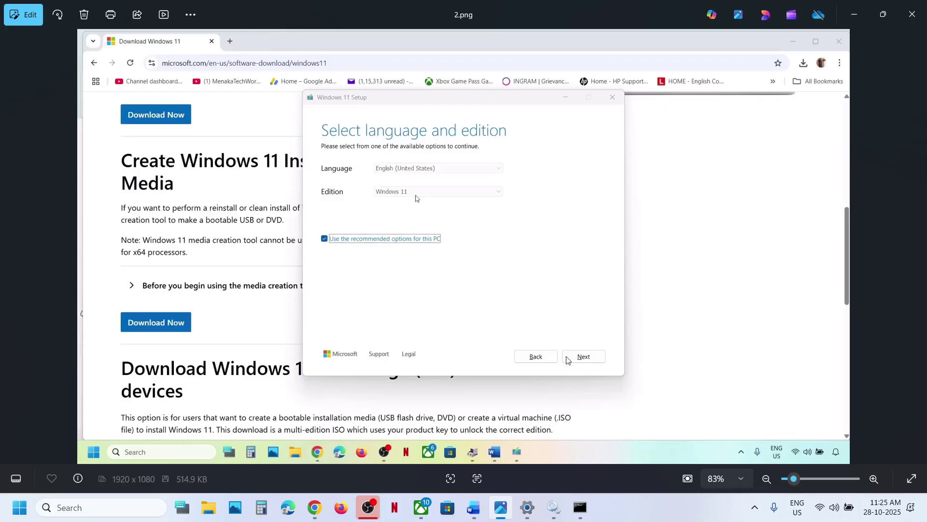
pyautogui.press('Right')
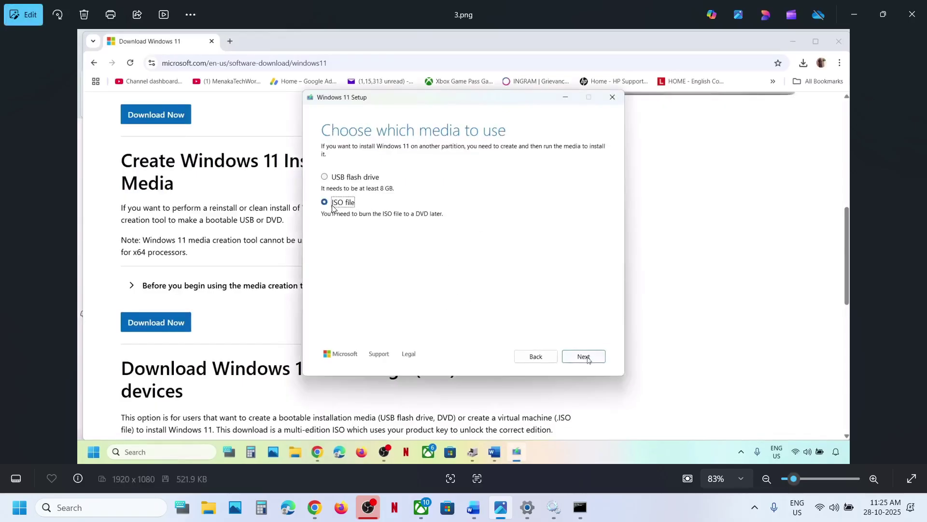
pyautogui.press('Right')
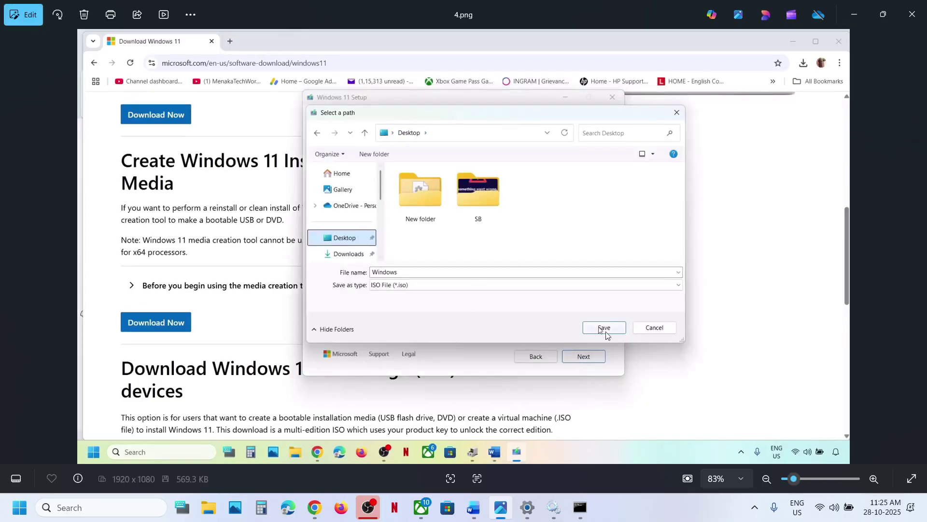
pyautogui.press('Right')
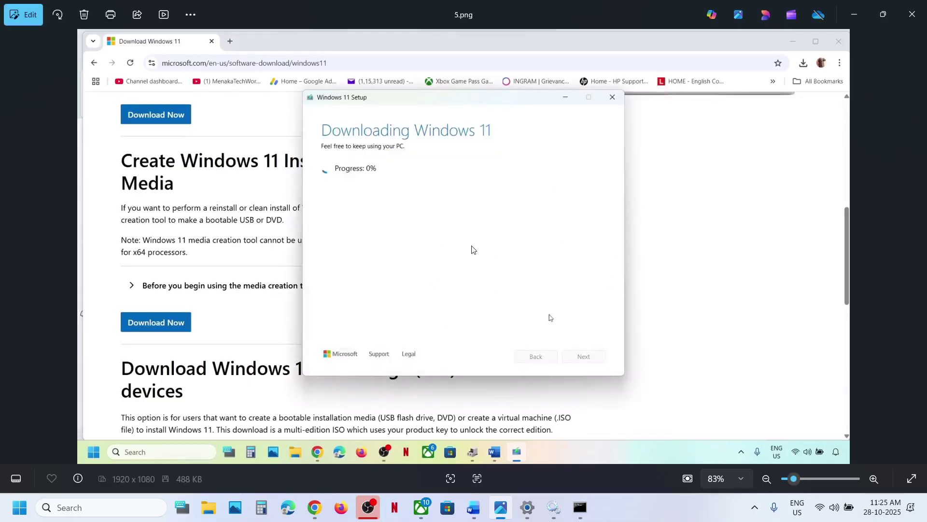
pyautogui.press('Right')
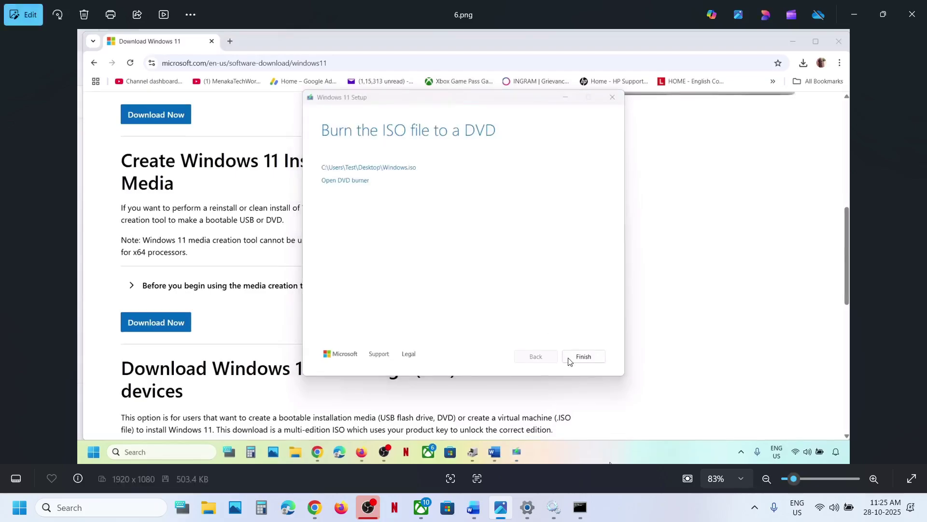
pyautogui.press('Right')
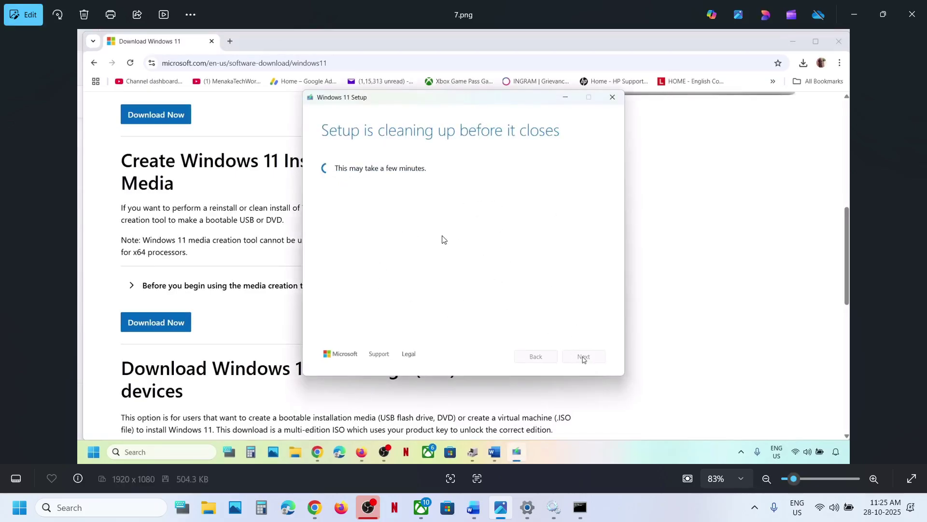
# Step: View the ISO mount and setup screenshots up to license terms, then return to Update history
pyautogui.press('Right')
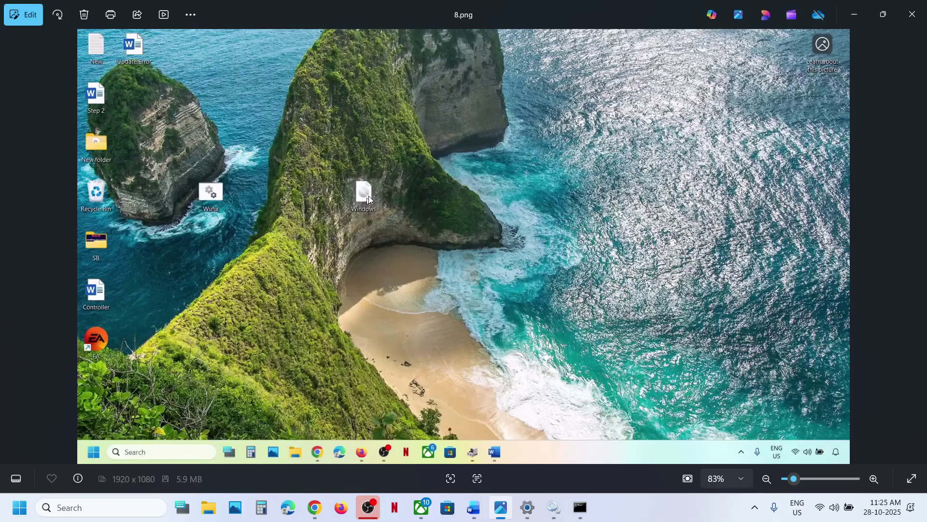
pyautogui.press('Right')
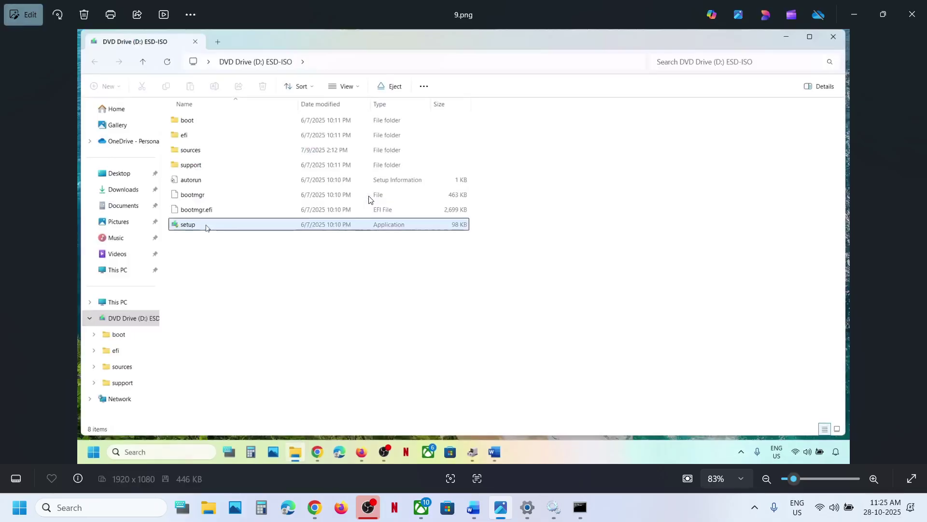
pyautogui.press('Right')
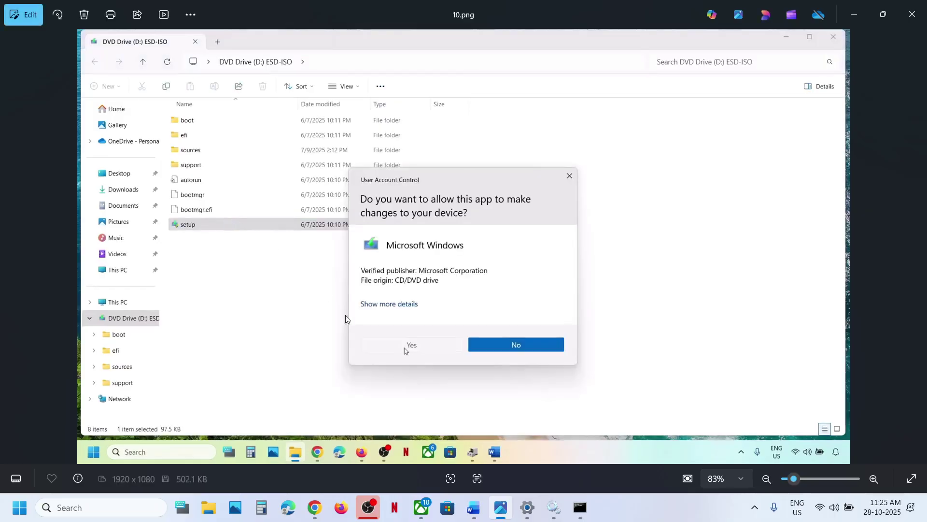
pyautogui.press('Right')
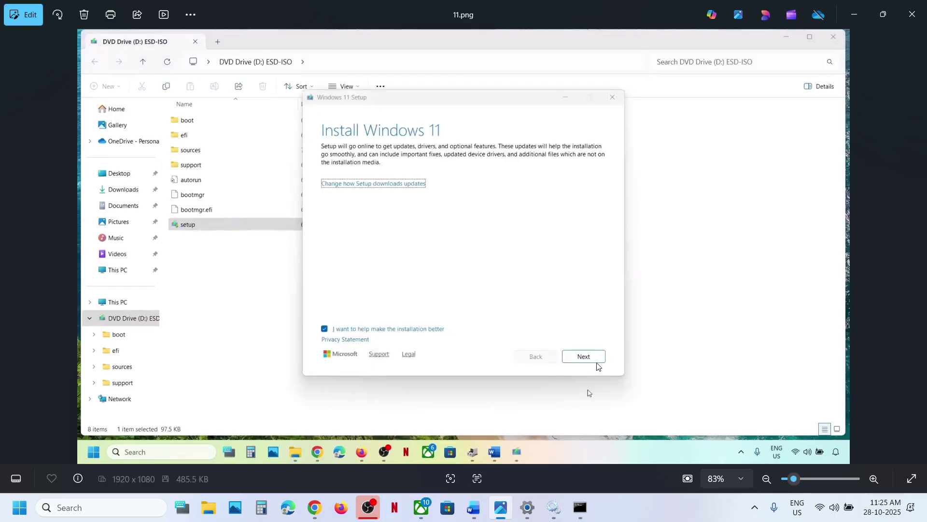
pyautogui.press('Right')
pyautogui.press('Right')
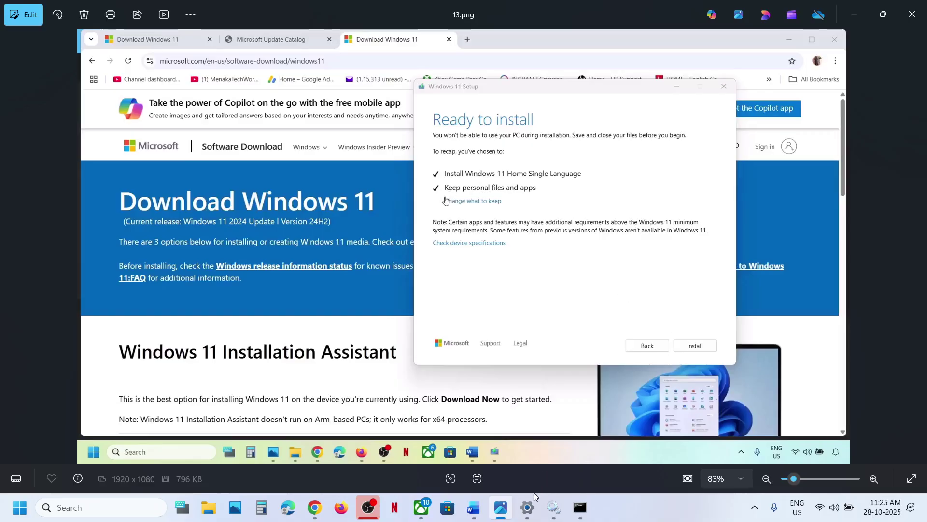
pyautogui.click(527, 507)
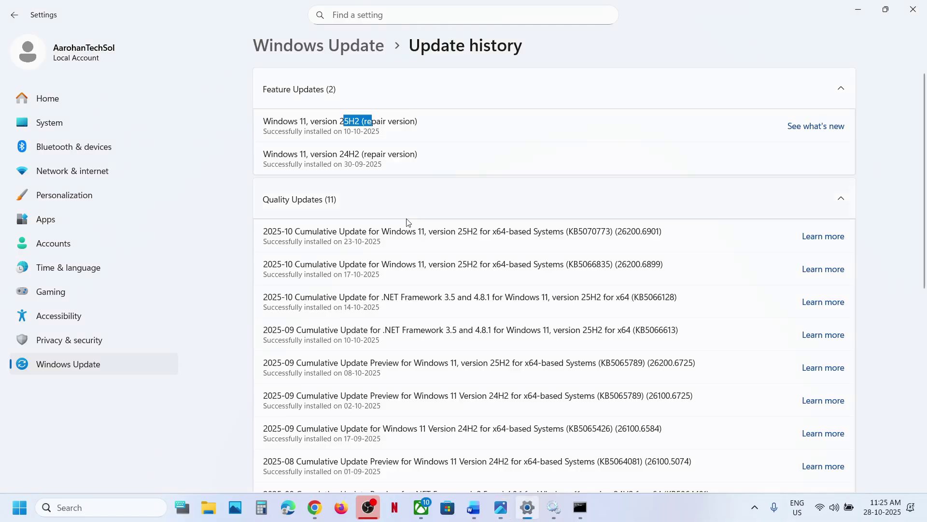
pyautogui.click(325, 121)
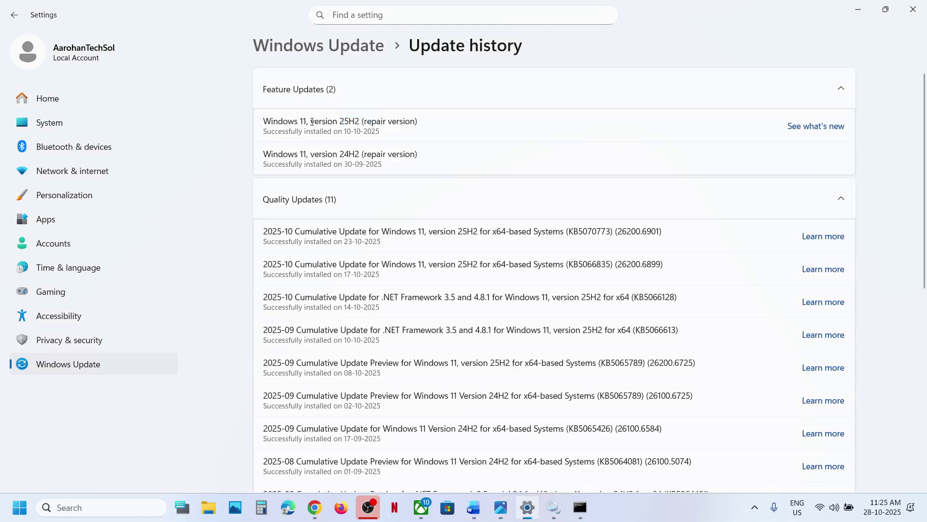